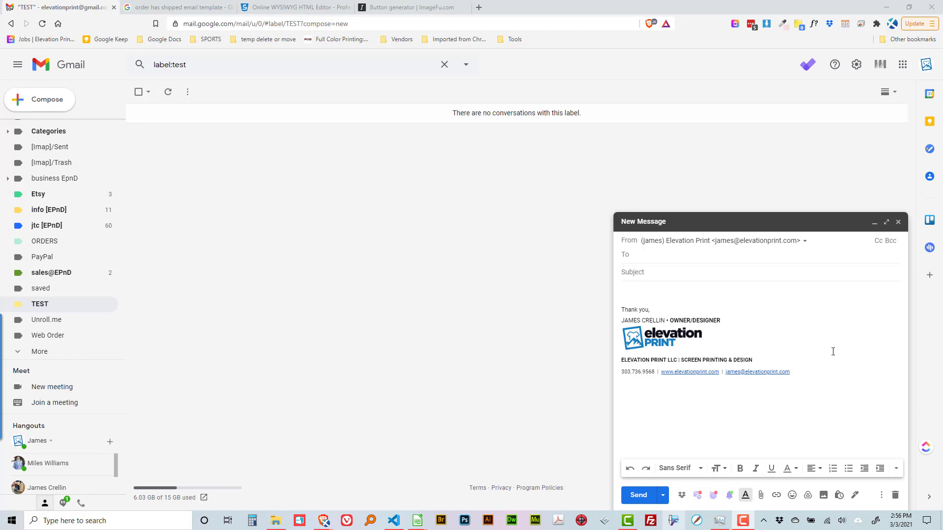
- Expand the new message to full screen and delete the saved template "Your order has been shipped"
{"action": "left_click", "coordinate": [887, 222]}
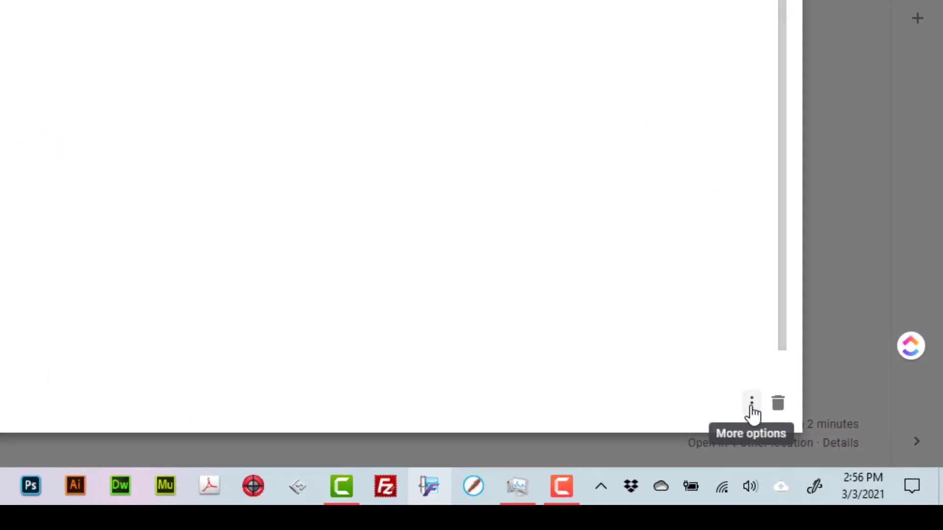
{"action": "left_click", "coordinate": [752, 408]}
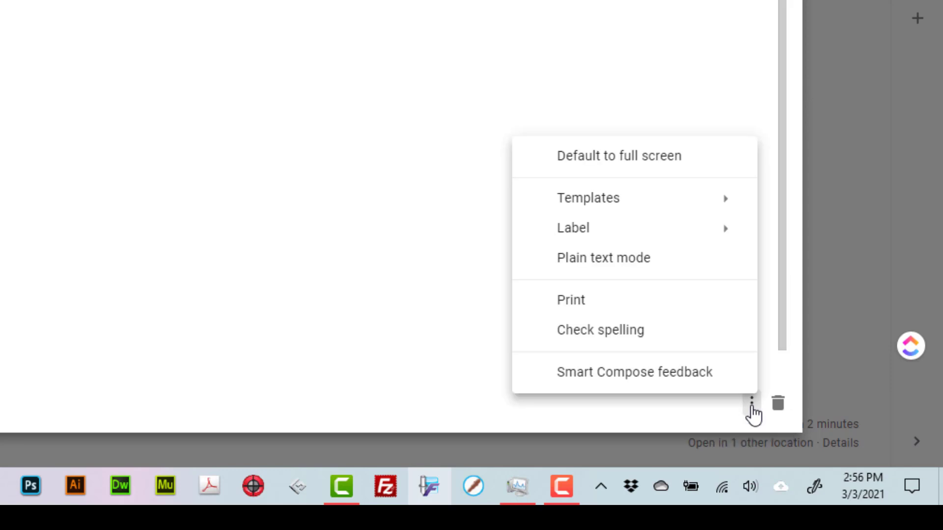
{"action": "mouse_move", "coordinate": [674, 212]}
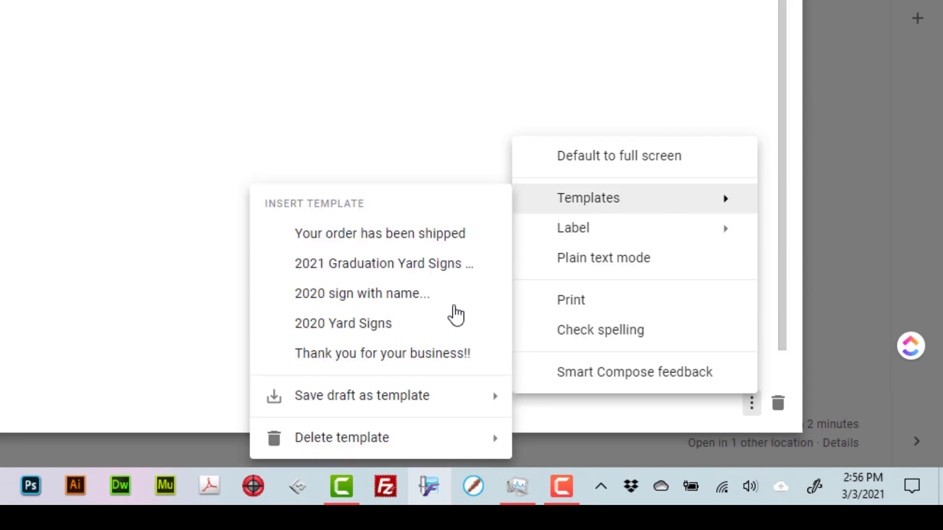
{"action": "mouse_move", "coordinate": [400, 444]}
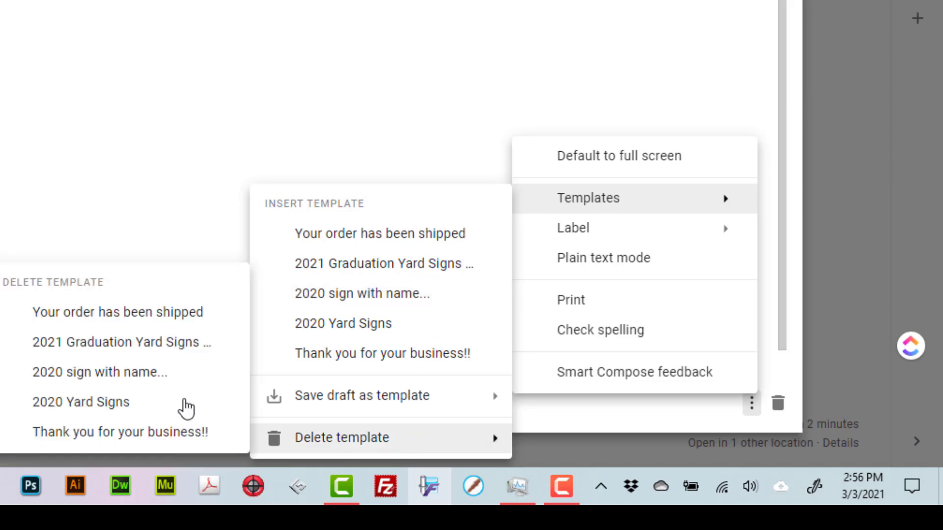
{"action": "left_click", "coordinate": [103, 314]}
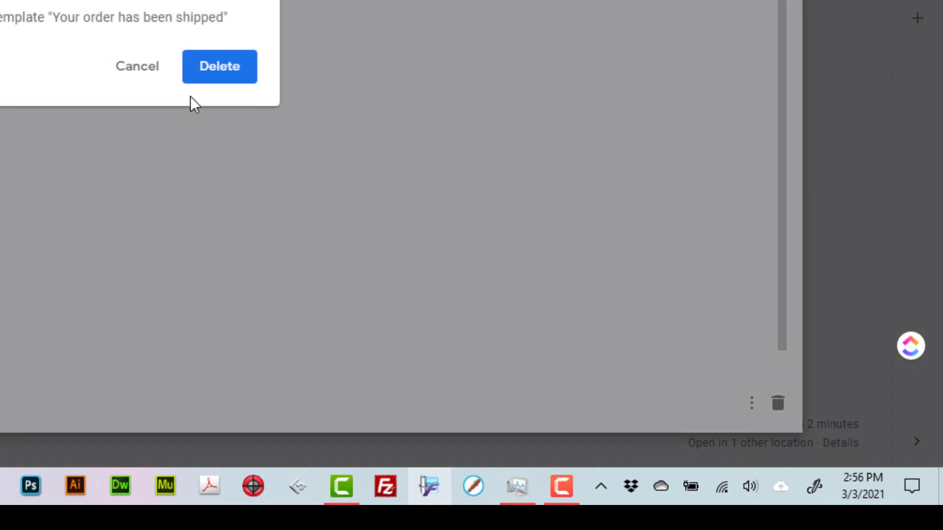
{"action": "left_click", "coordinate": [200, 83]}
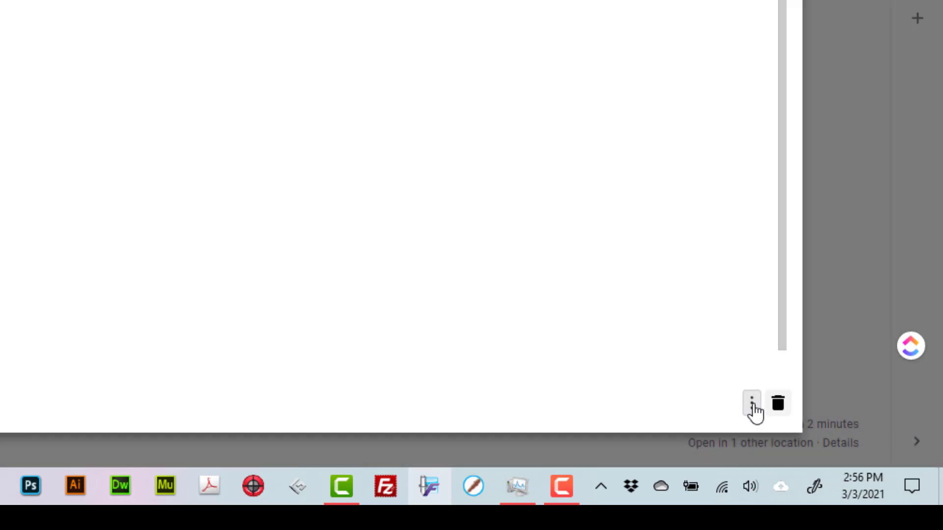
- Review the remaining saved email templates and place the cursor in the message body above the signature
{"action": "left_click", "coordinate": [753, 406]}
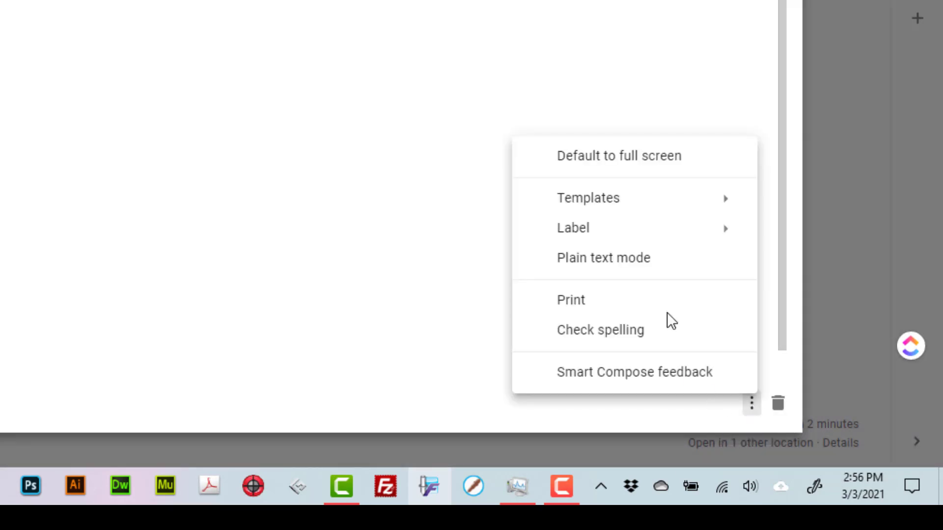
{"action": "mouse_move", "coordinate": [630, 206]}
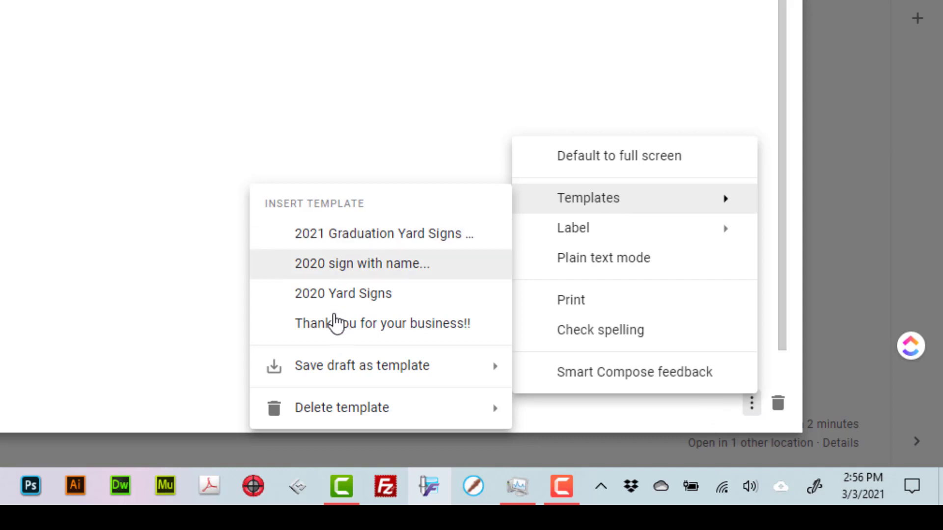
{"action": "left_click", "coordinate": [334, 296]}
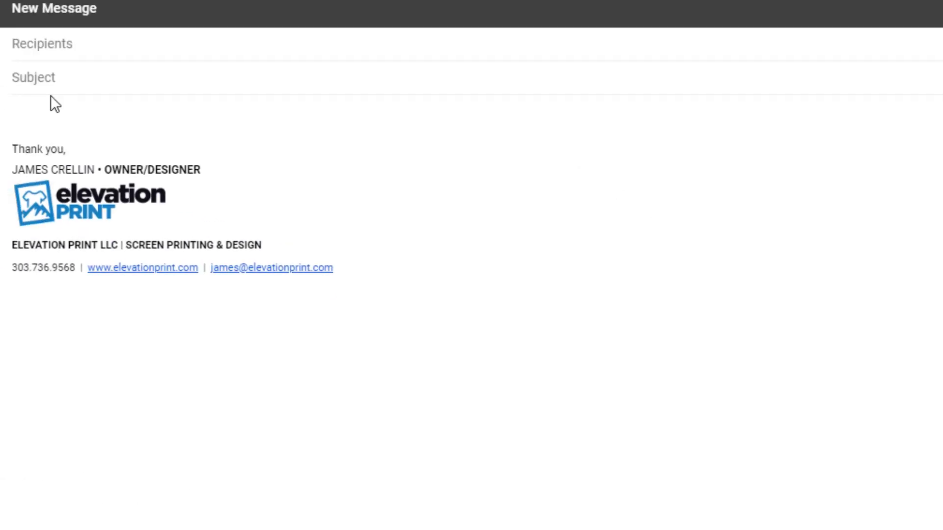
{"action": "left_click", "coordinate": [59, 128]}
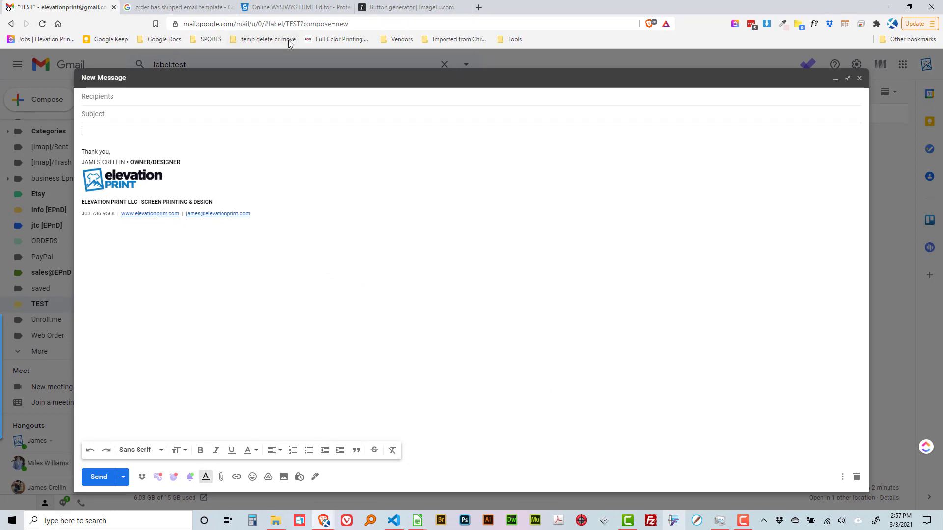
- Examine the example layouts in the image search results for "order has shipped email template"
{"action": "left_click", "coordinate": [181, 6]}
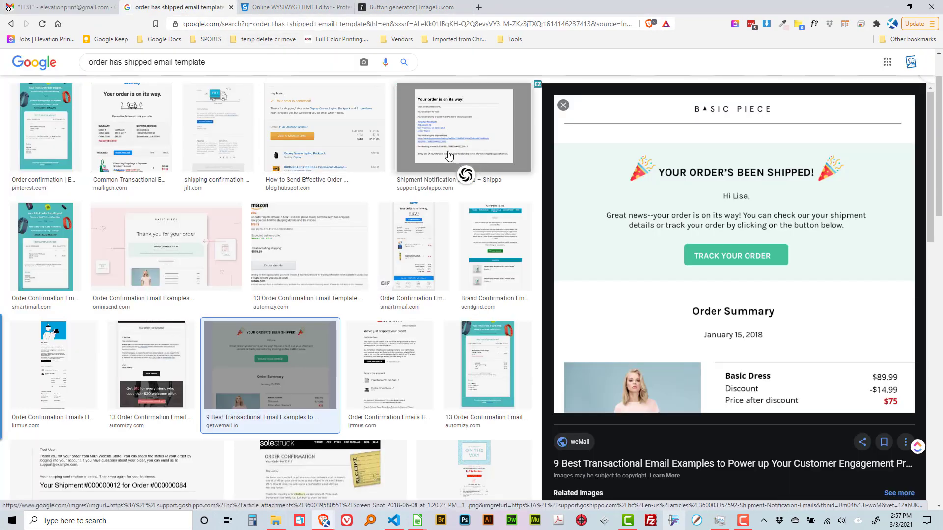
{"action": "mouse_move", "coordinate": [451, 151]}
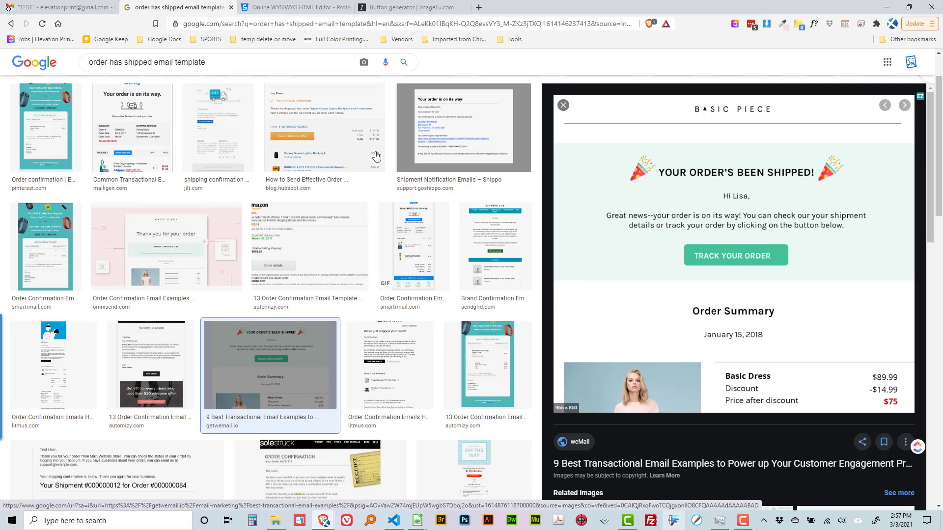
{"action": "mouse_move", "coordinate": [223, 123]}
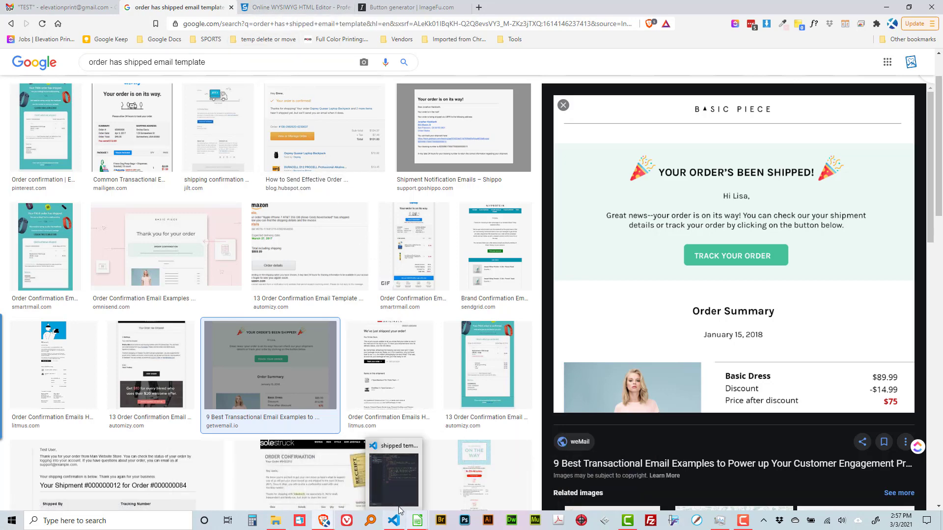
- Switch to Visual Studio Code and select the outer div block inside the body of shipped template.html for copying
{"action": "left_click", "coordinate": [394, 523]}
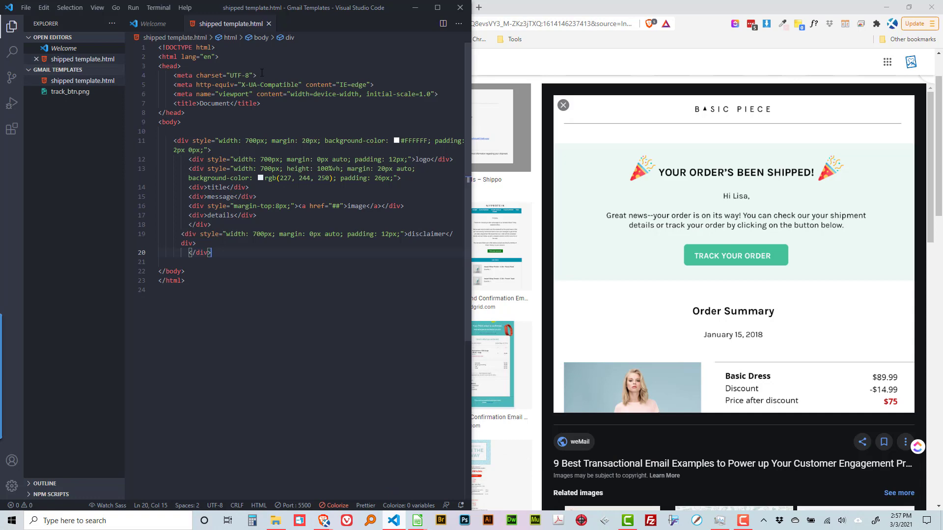
{"action": "left_click", "coordinate": [243, 289]}
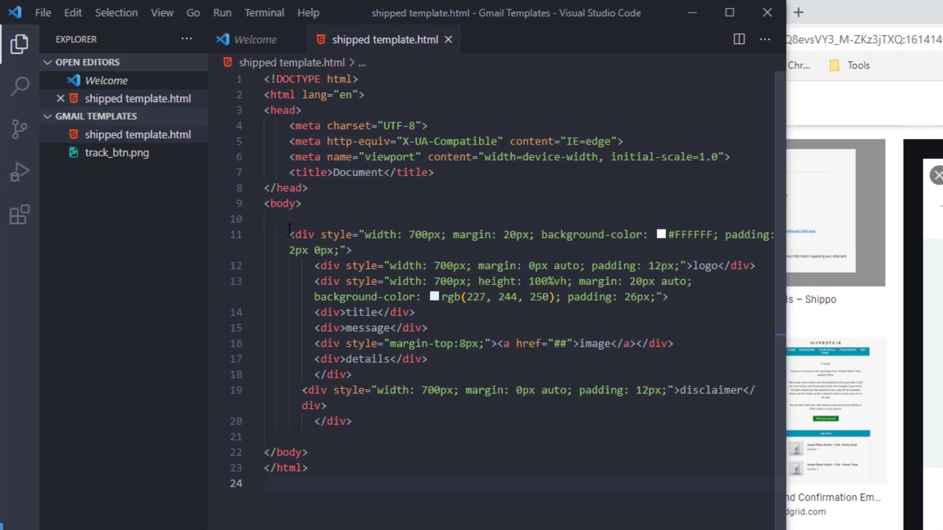
{"action": "left_click_drag", "start_coordinate": [289, 230], "coordinate": [408, 328]}
{"action": "left_click_drag", "start_coordinate": [415, 366], "coordinate": [413, 459]}
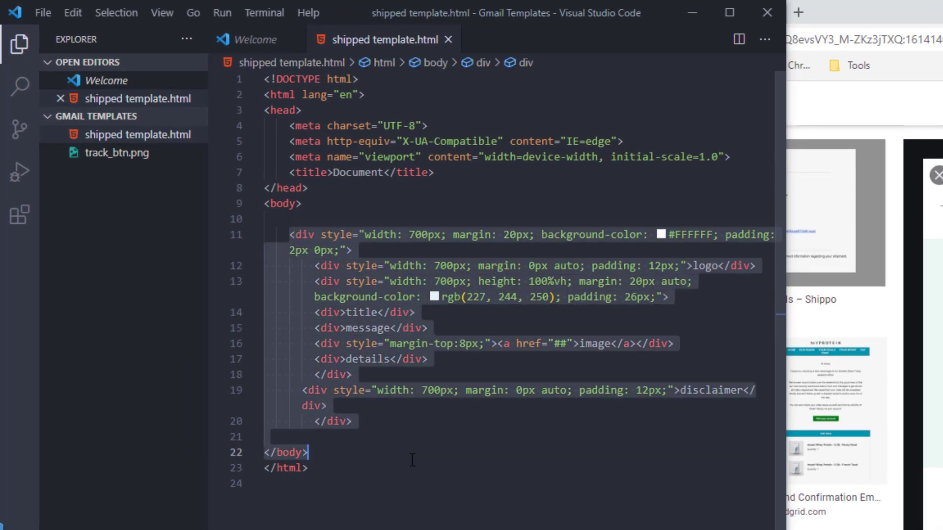
{"action": "left_click", "coordinate": [393, 482]}
{"action": "left_click_drag", "start_coordinate": [375, 428], "coordinate": [238, 237]}
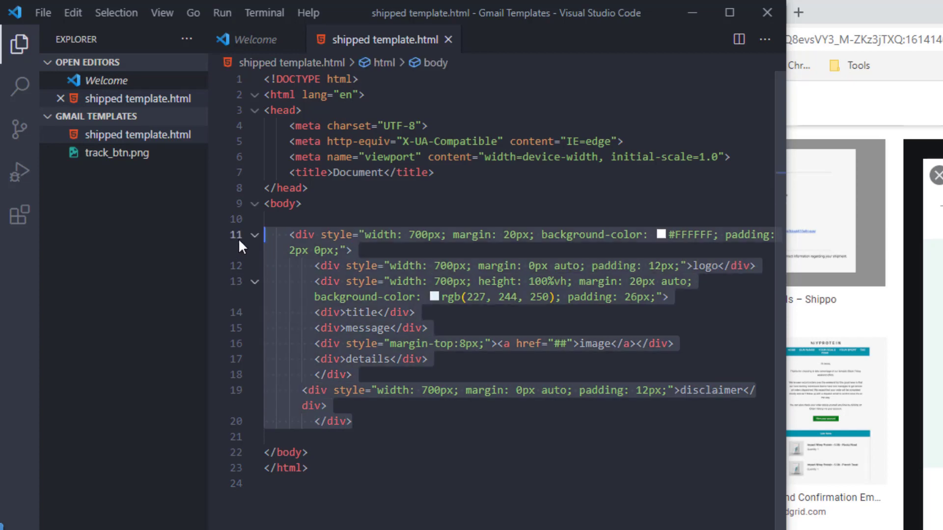
- Switch back to the browser and open the online WYSIWYG HTML editor at htmlg.com/html-editor
{"action": "left_click", "coordinate": [936, 68]}
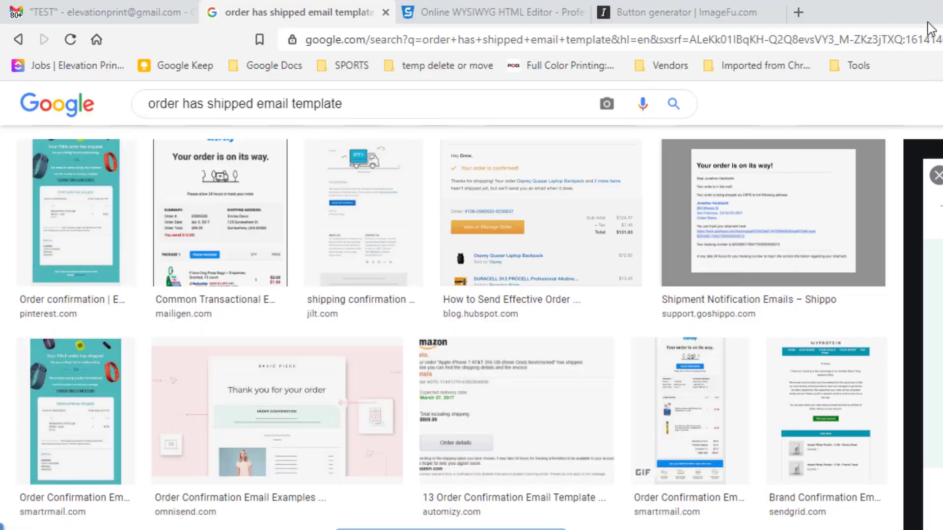
{"action": "left_click", "coordinate": [445, 15]}
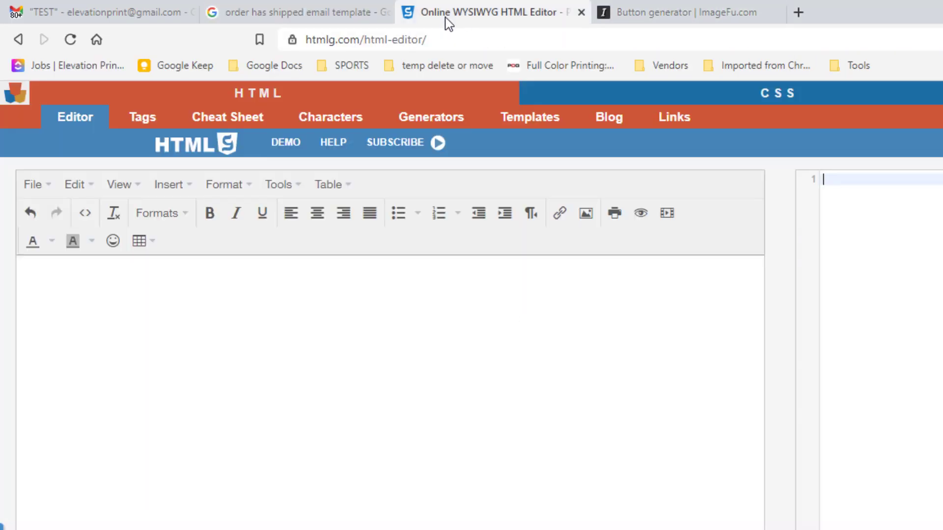
{"action": "left_click", "coordinate": [334, 40]}
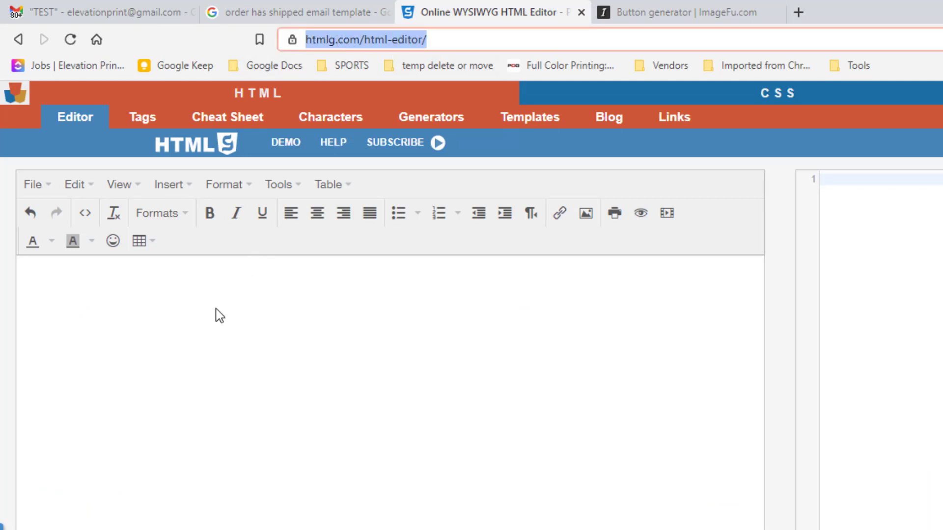
{"action": "left_click", "coordinate": [196, 317]}
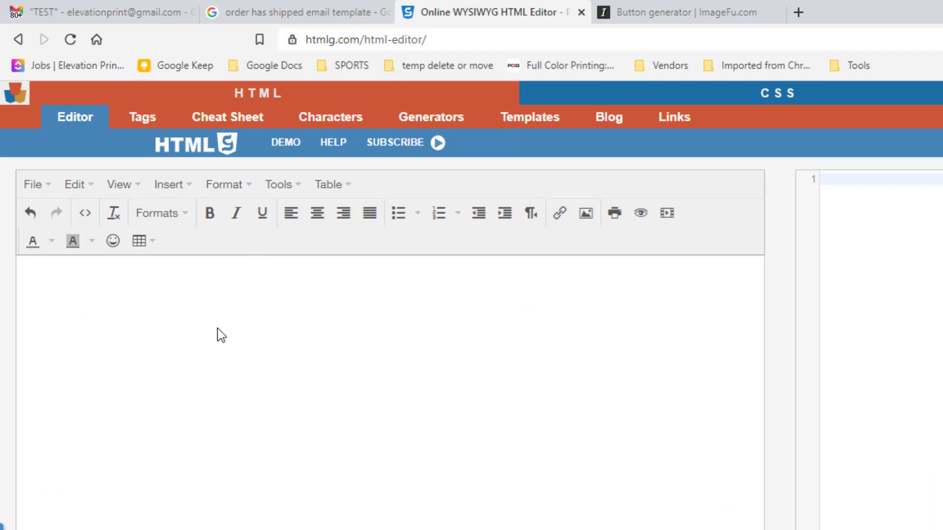
- Insert a two-by-two table with "order shipped" in its first cell and inspect the generated HTML code
{"action": "left_click", "coordinate": [139, 240]}
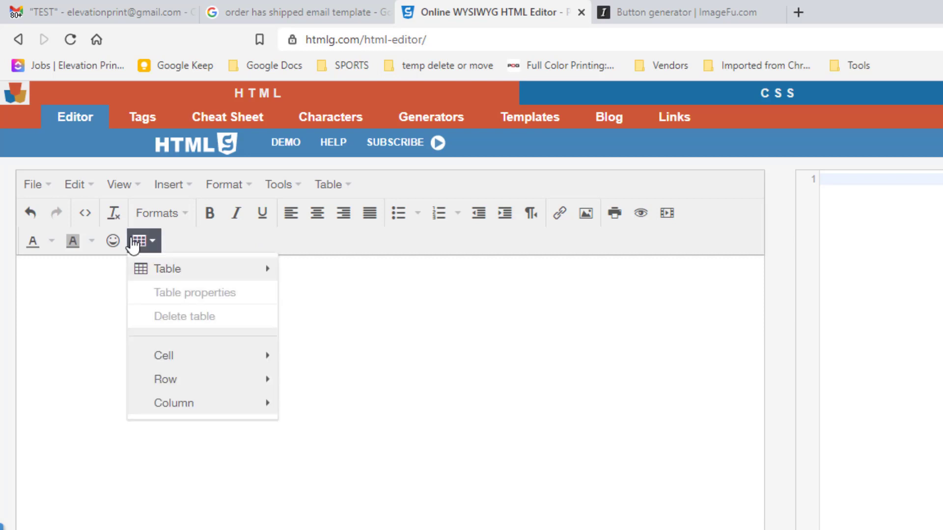
{"action": "mouse_move", "coordinate": [178, 279]}
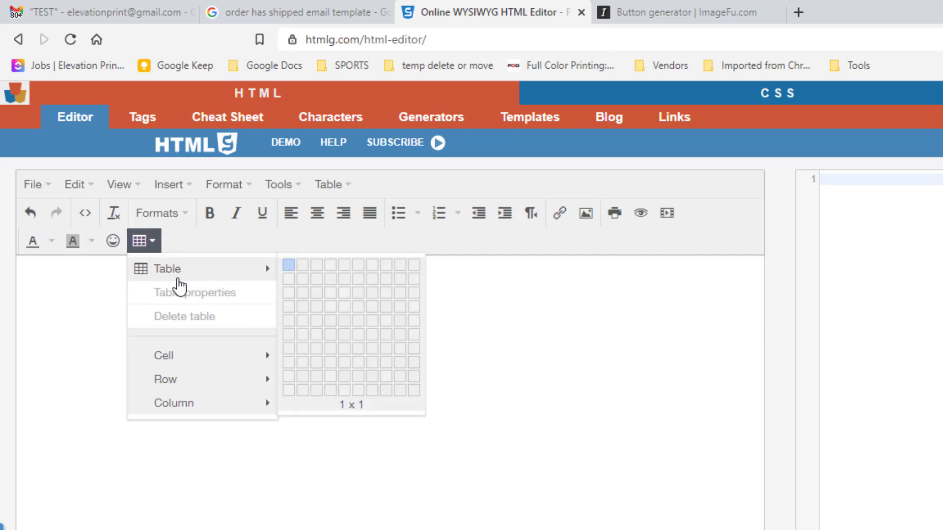
{"action": "left_click", "coordinate": [303, 279]}
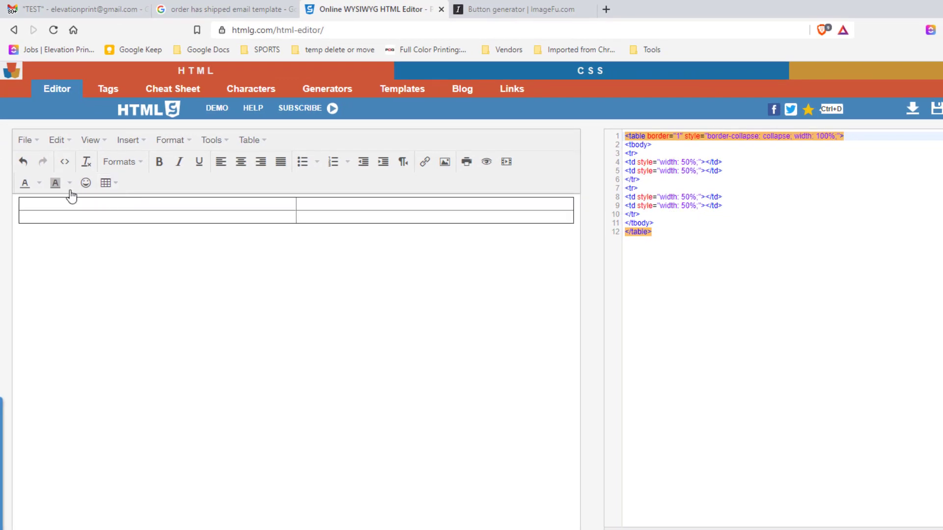
{"action": "left_click", "coordinate": [78, 204]}
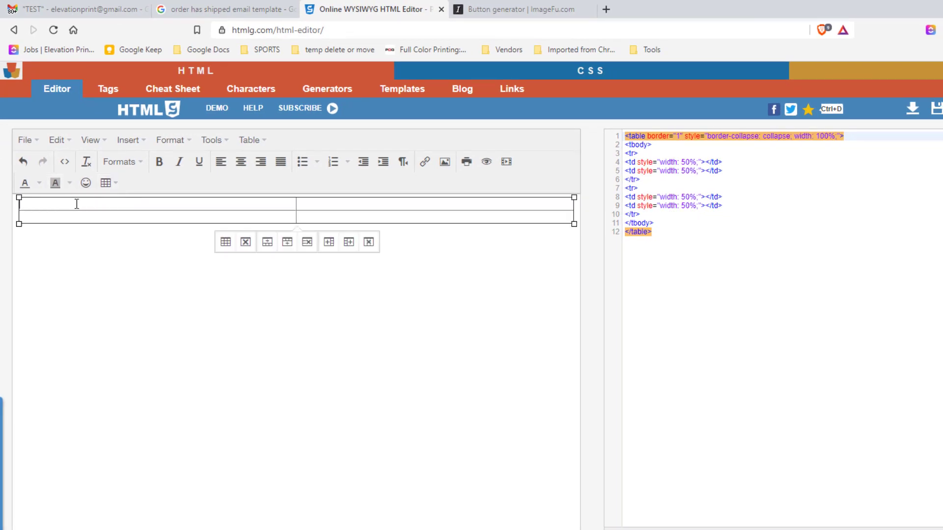
{"action": "type", "text": "order shipped"}
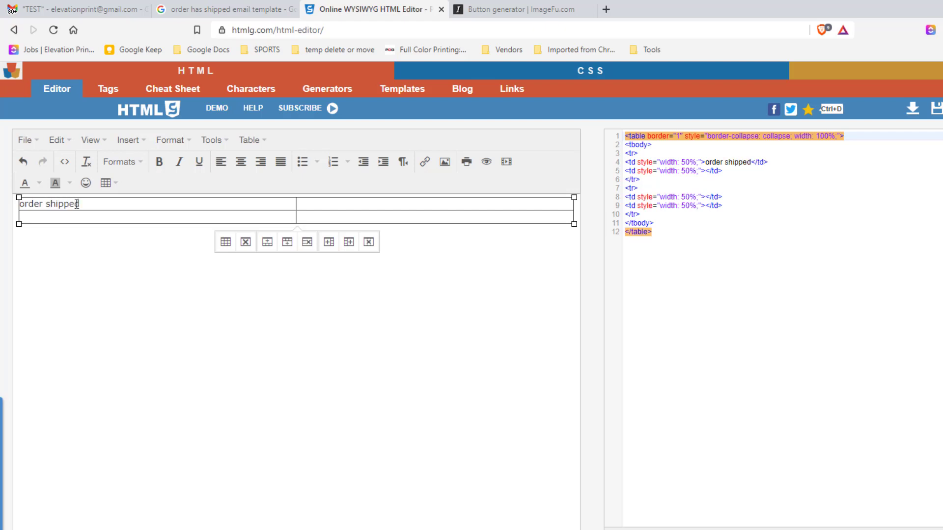
{"action": "left_click_drag", "start_coordinate": [713, 252], "coordinate": [625, 132]}
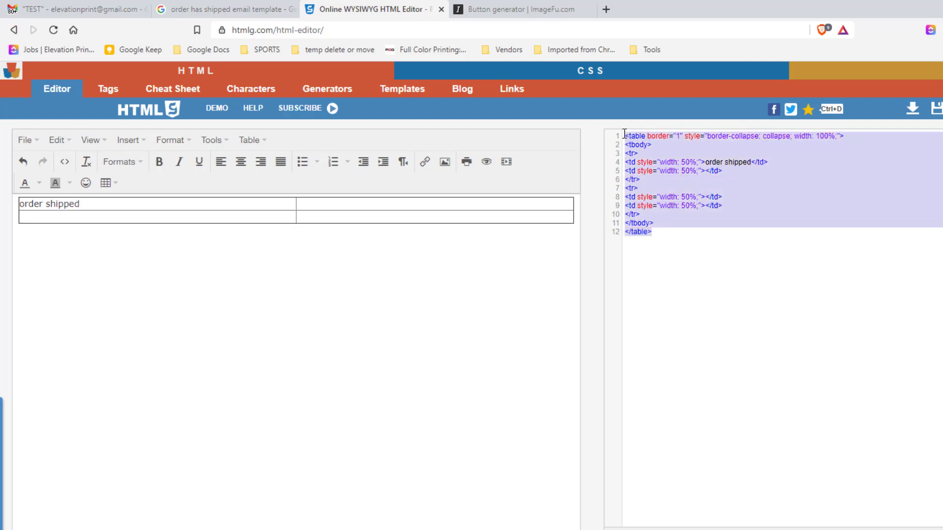
{"action": "left_click", "coordinate": [674, 221]}
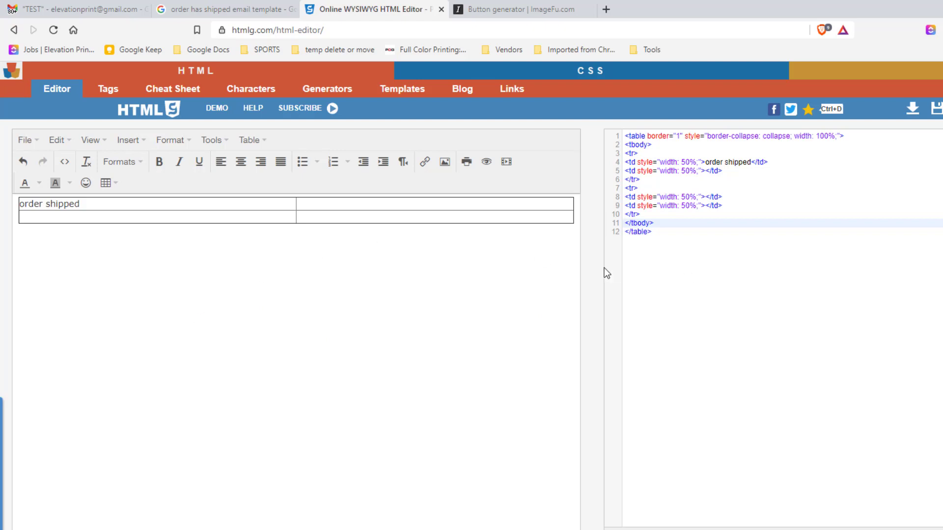
- Replace all of the HTML source with the copied div layout from shipped template.html
{"action": "left_click", "coordinate": [658, 271]}
{"action": "key", "text": "ctrl+a"}
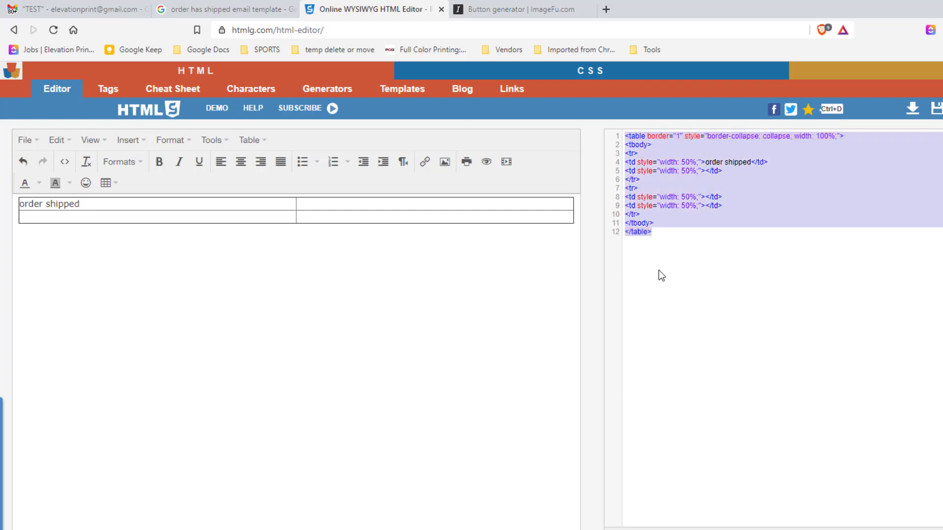
{"action": "key", "text": "Delete"}
{"action": "key", "text": "ctrl+v"}
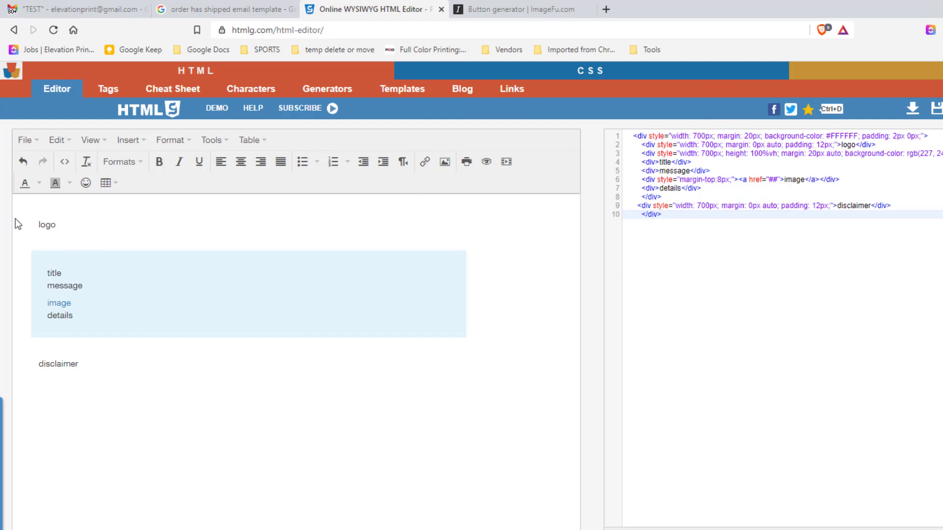
- Examine the logo, message, image, details and disclaimer placeholders in the rendered template
{"action": "double_click", "coordinate": [42, 225]}
{"action": "left_click", "coordinate": [64, 288]}
{"action": "left_click", "coordinate": [77, 303]}
{"action": "left_click", "coordinate": [74, 316]}
{"action": "double_click", "coordinate": [63, 364]}
{"action": "left_click", "coordinate": [70, 365]}
- Examine the linked image placeholder in the rendered template and its "##" href in the HTML source
{"action": "double_click", "coordinate": [81, 304]}
{"action": "left_click_drag", "start_coordinate": [58, 305], "coordinate": [48, 308]}
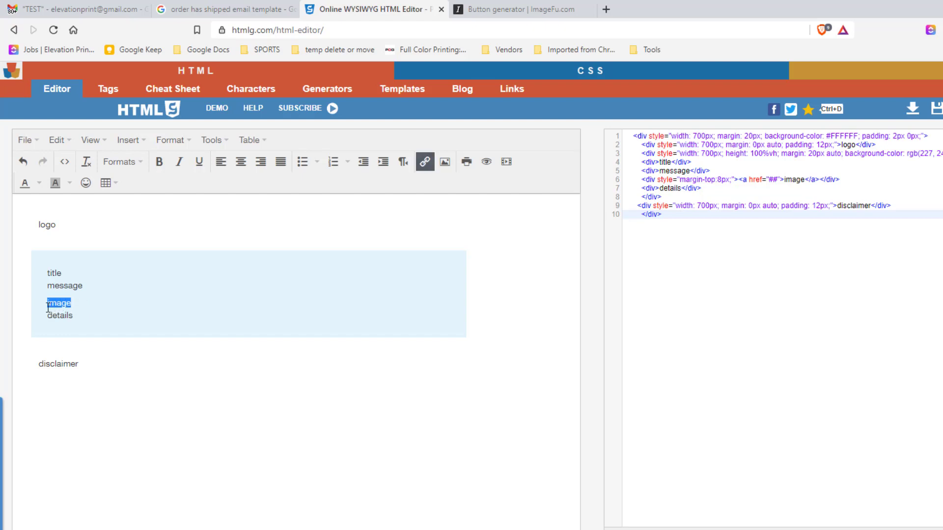
{"action": "left_click", "coordinate": [90, 307]}
{"action": "left_click", "coordinate": [95, 311]}
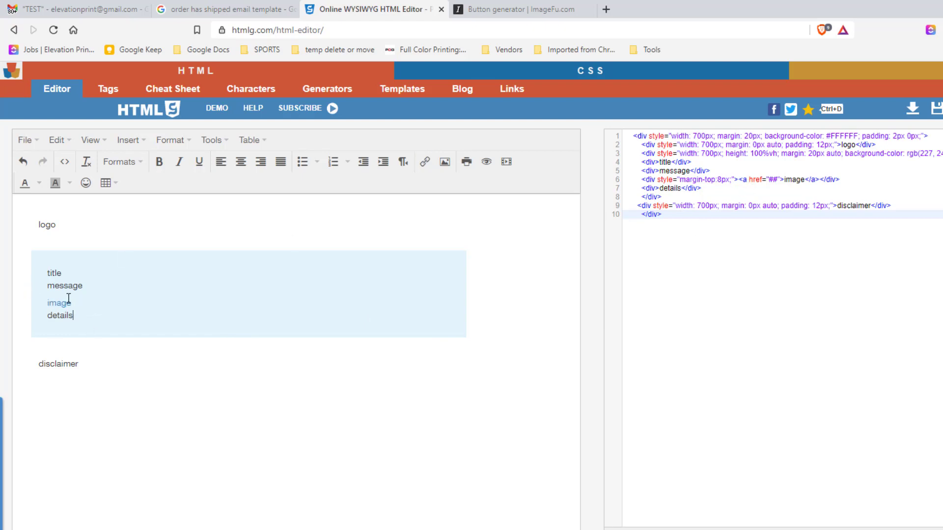
{"action": "double_click", "coordinate": [59, 303]}
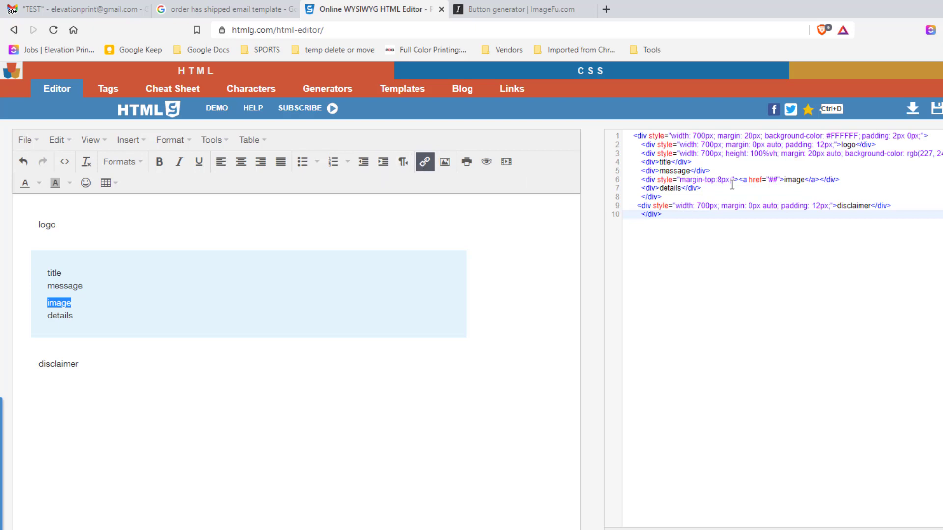
{"action": "left_click", "coordinate": [788, 184]}
{"action": "left_click", "coordinate": [618, 120]}
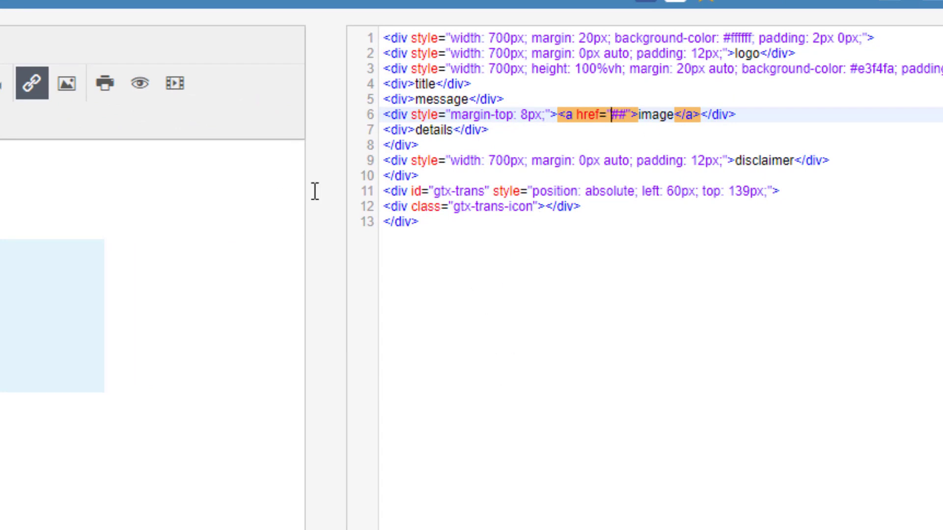
{"action": "left_click", "coordinate": [703, 149]}
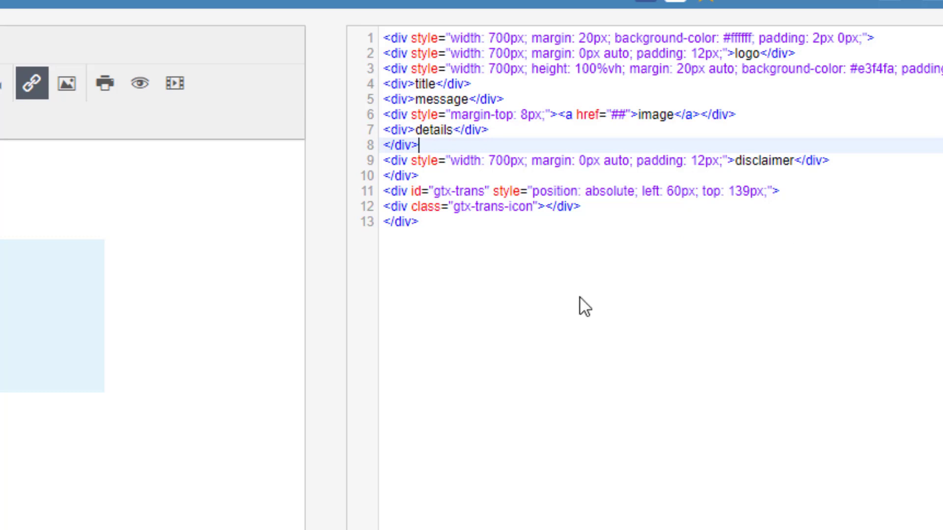
- Copy the template's entire HTML source and switch to the new message in Gmail
{"action": "left_click_drag", "start_coordinate": [540, 275], "coordinate": [346, 46]}
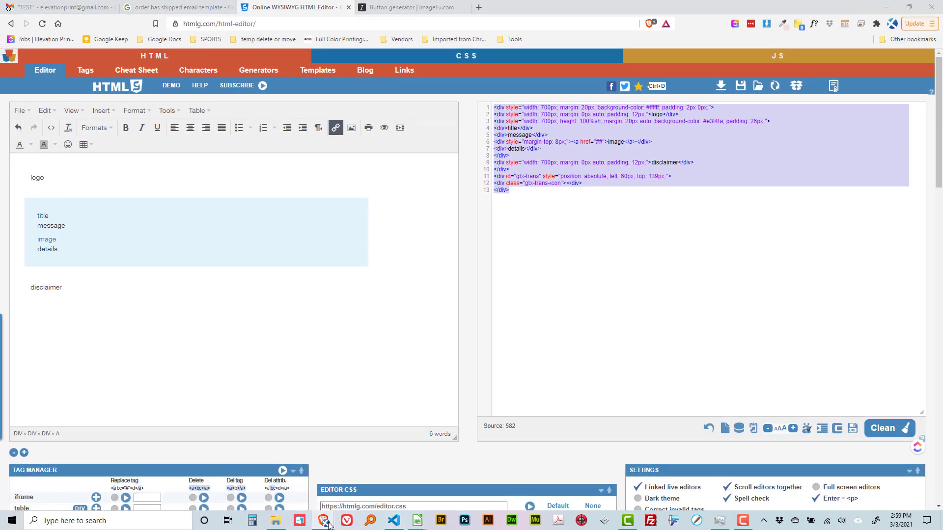
{"action": "left_click", "coordinate": [324, 520]}
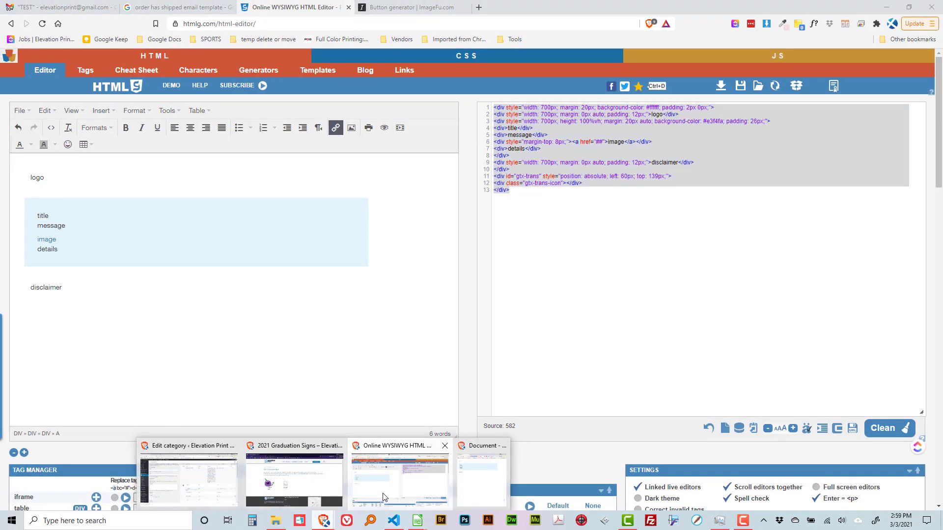
{"action": "left_click", "coordinate": [364, 496]}
{"action": "left_click", "coordinate": [49, 8]}
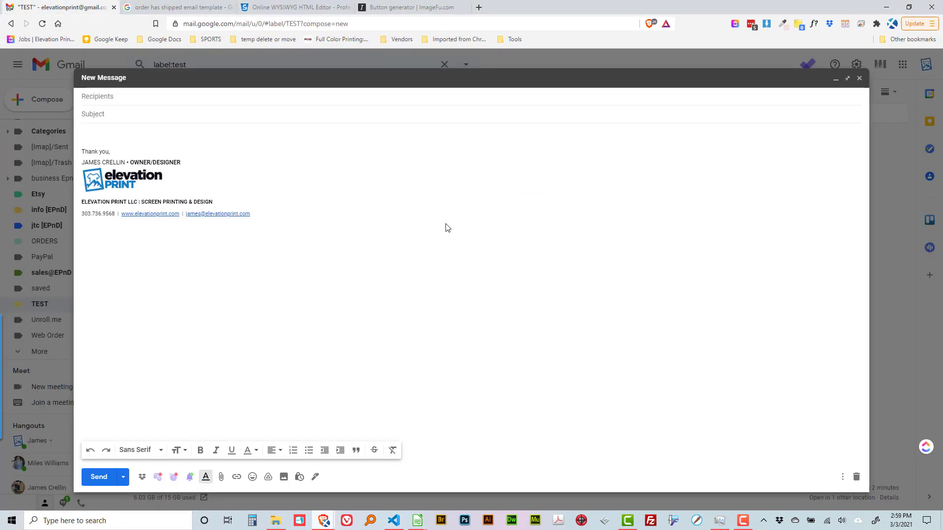
- Enter "Your Order Has Been Shipped..." as the message subject
{"action": "left_click", "coordinate": [109, 118]}
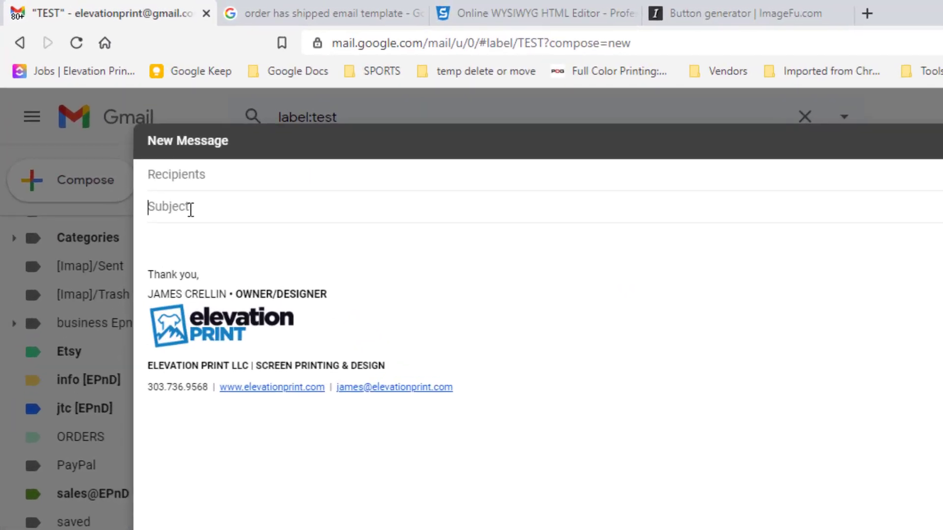
{"action": "type", "text": "Your Order Has Been "}
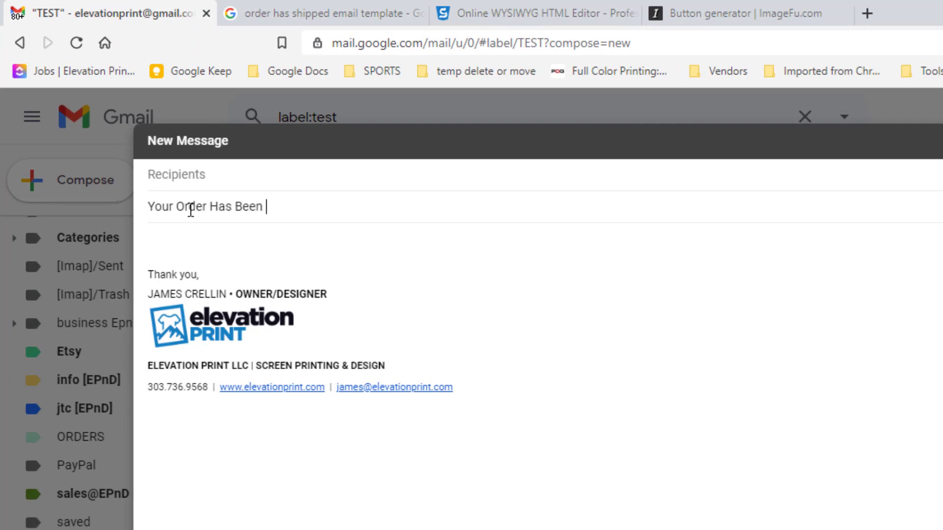
{"action": "type", "text": "Shipped..."}
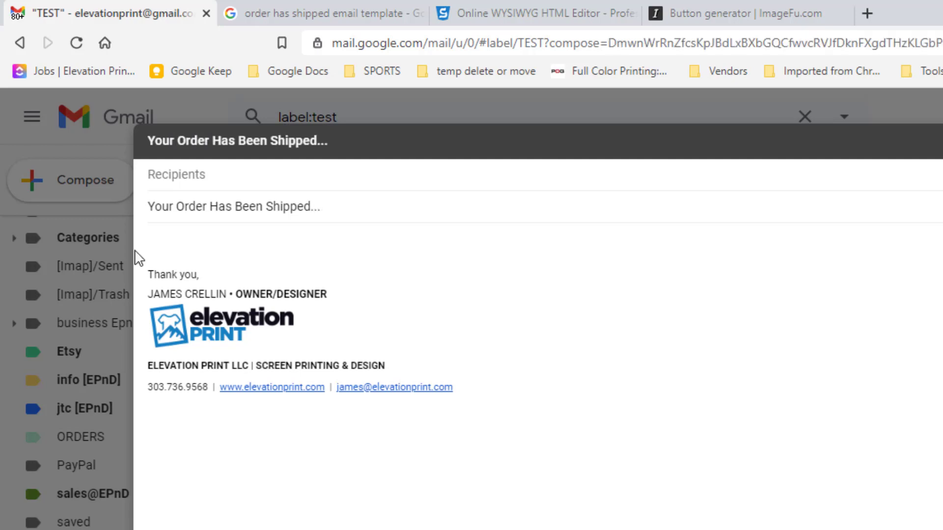
{"action": "left_click", "coordinate": [174, 237]}
{"action": "mouse_move", "coordinate": [179, 245]}
{"action": "left_mouse_down"}
{"action": "mouse_move", "coordinate": [199, 267]}
{"action": "mouse_move", "coordinate": [490, 404]}
{"action": "left_mouse_up"}
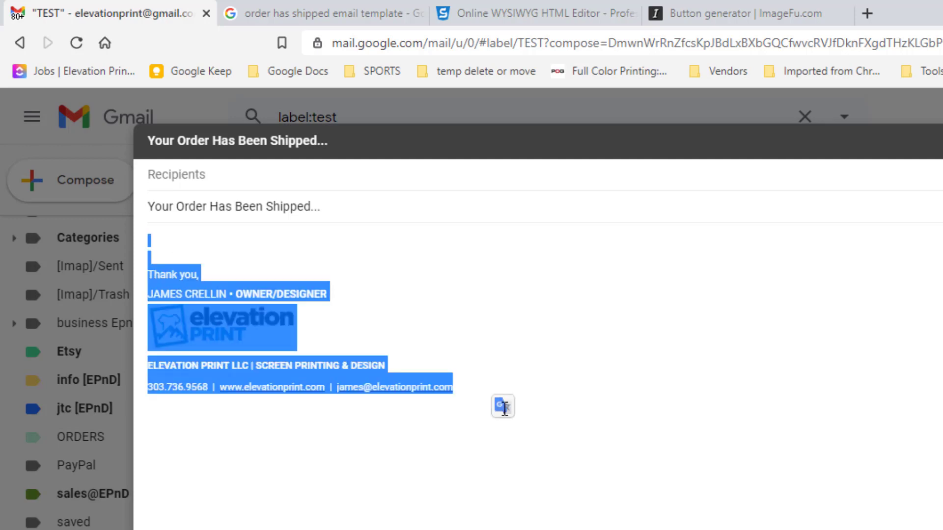
{"action": "left_click", "coordinate": [387, 465]}
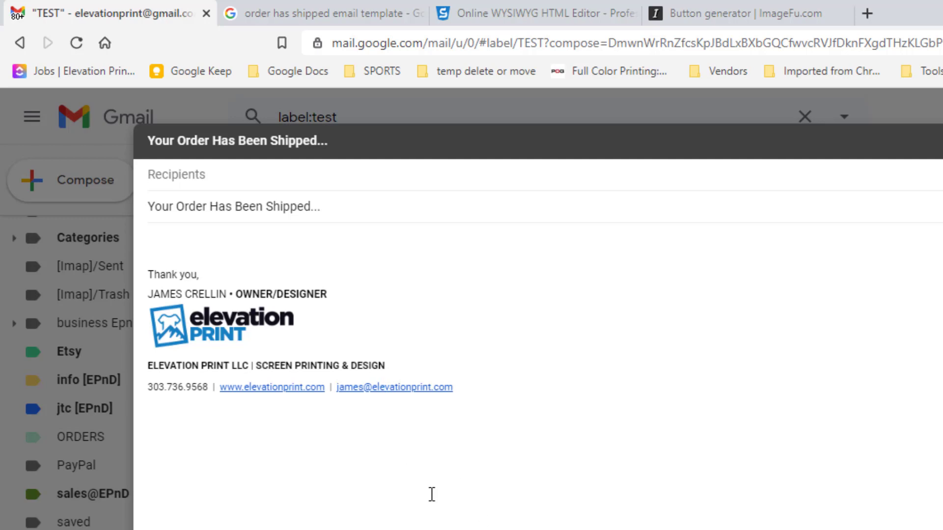
- Write the marker text "ORANGE" above the signature in the message body and inspect its element in the developer tools
{"action": "left_click", "coordinate": [166, 234]}
{"action": "type", "text": "ORANGE"}
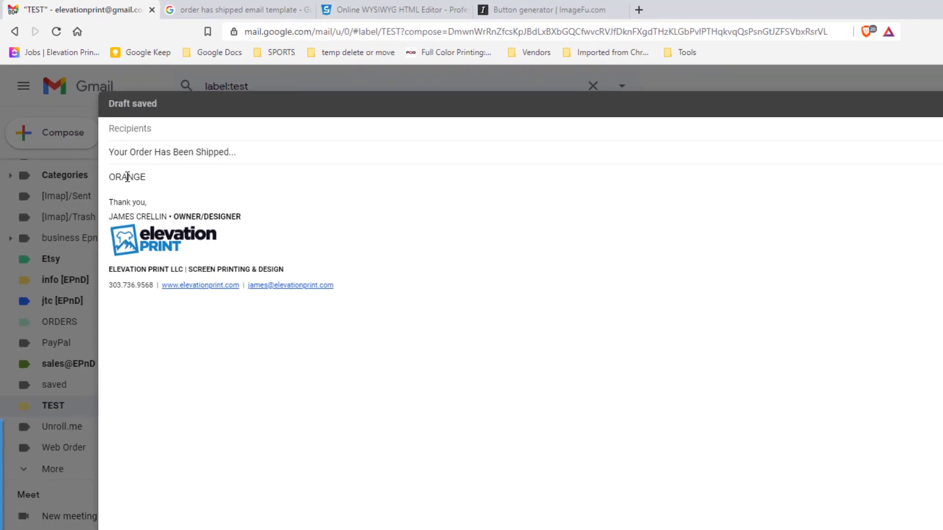
{"action": "right_click", "coordinate": [127, 177]}
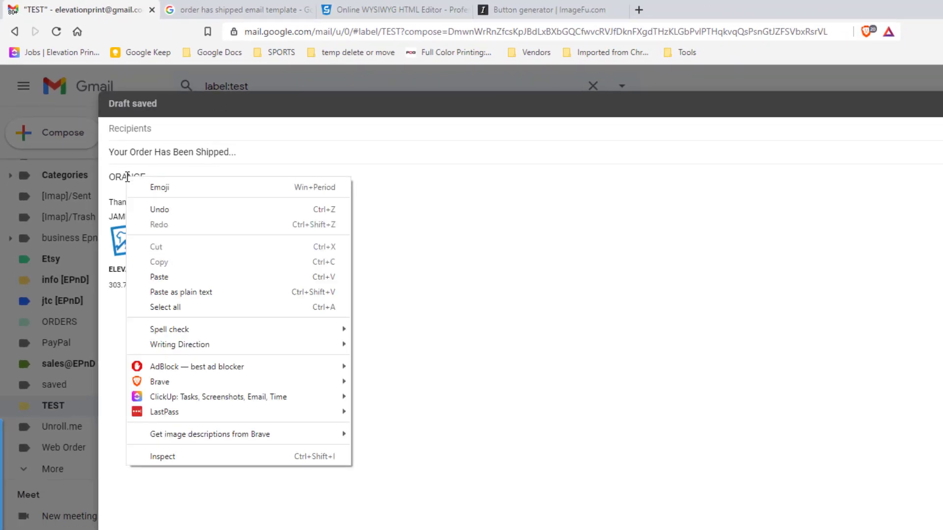
{"action": "left_click", "coordinate": [155, 455]}
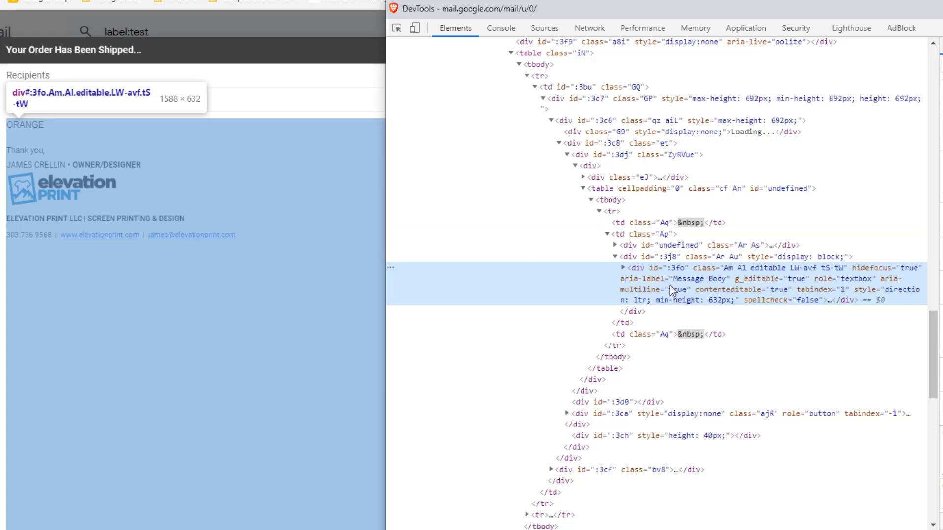
- Replace the "ORANGE" text inside the Message Body element with the copied template HTML and close the developer tools
{"action": "left_click", "coordinate": [622, 268]}
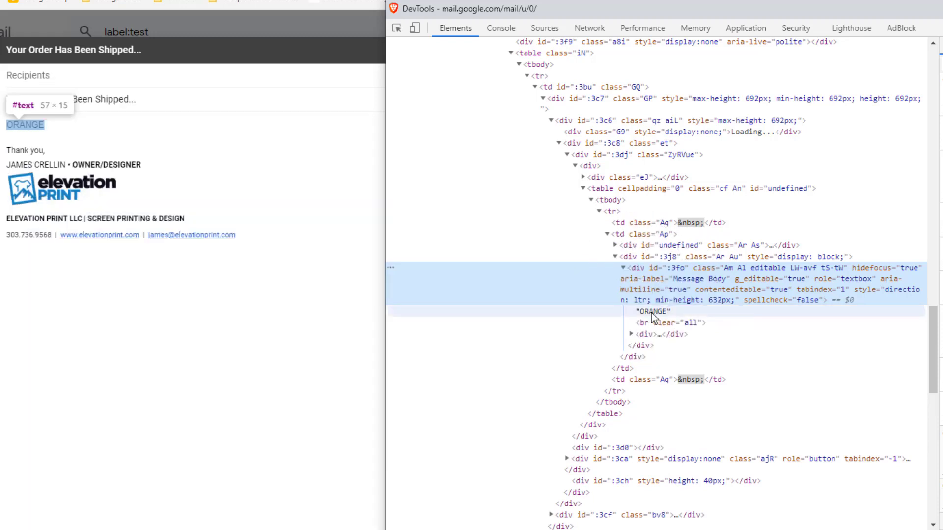
{"action": "right_click", "coordinate": [646, 314]}
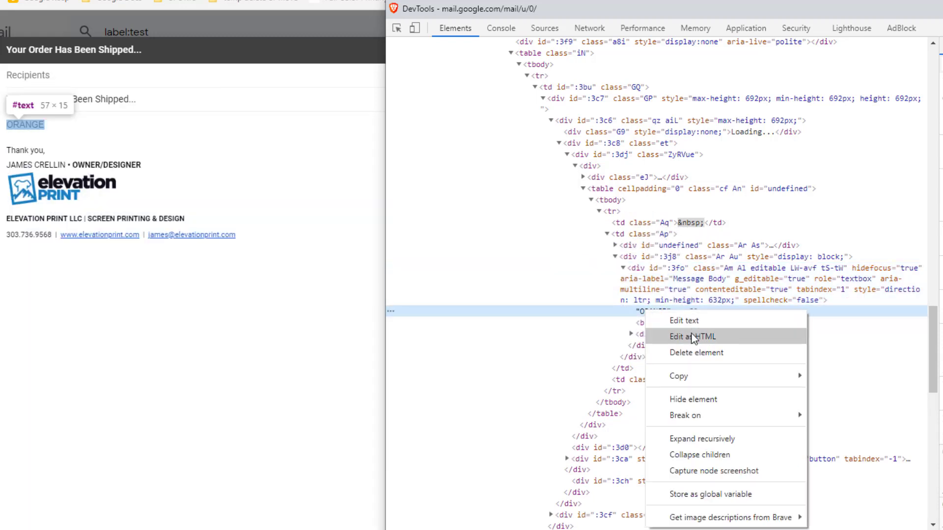
{"action": "left_click", "coordinate": [691, 338]}
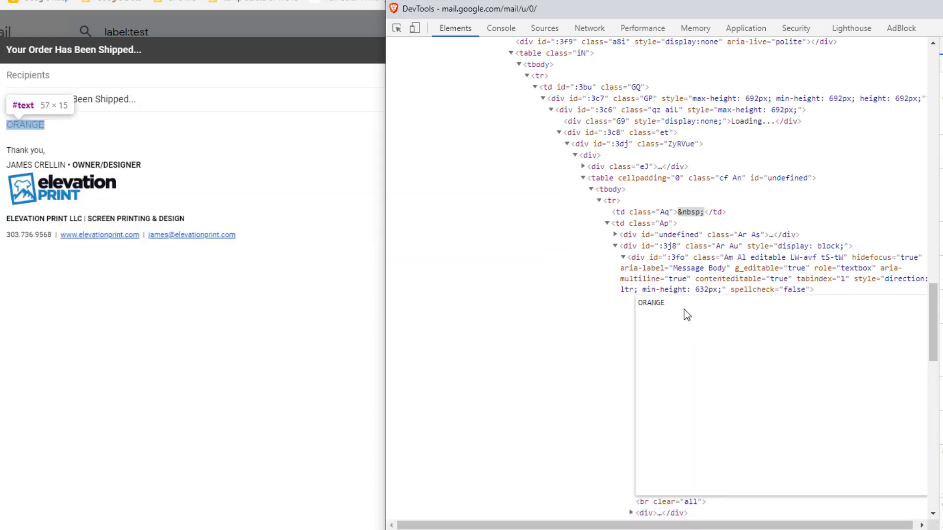
{"action": "double_click", "coordinate": [641, 303]}
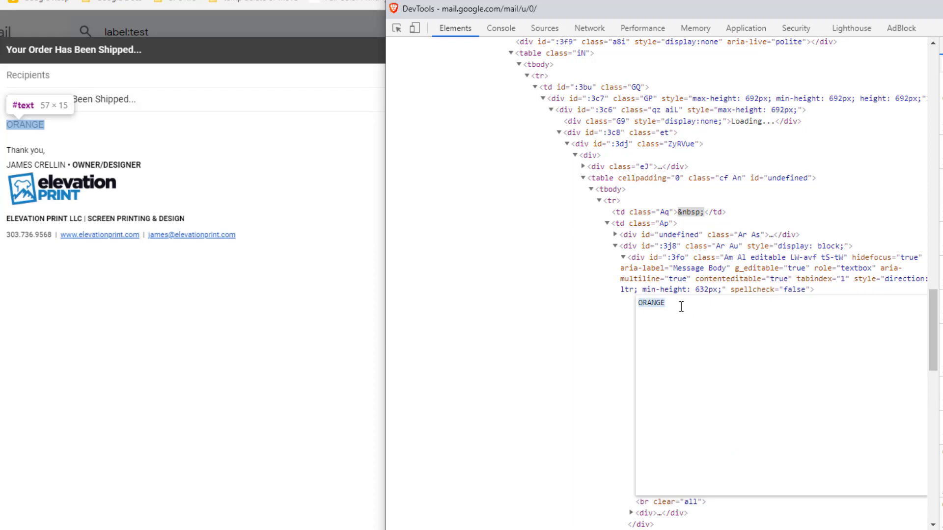
{"action": "type", "text": "<div style=\"width: 700px; margin: 20px; background-color: #ffffff; padding: 2px 0px;\"> <div style=\"width: 700px; margin: 0px auto; padding: 12px;\">logo</div> <div style=\"width: 700px; height: 100%vh; margin: 20px auto; background-color: #e3f4fa; padding: 26px;\"> <div>title</div> <div>message</div> <div style=\"margin-top: 8px;\"><a href=\"##\">image</a></div> <div>details</div> </div> <div style=\"width: 700px; margin: 0px auto; padding: 12px;\">disclaimer</div> </div> <div id=\"gtx-trans\" style=\"position: absolute; left: 60px; top: 139px;\"> <div class=\"gtx-trans-icon\"></div> </div>"}
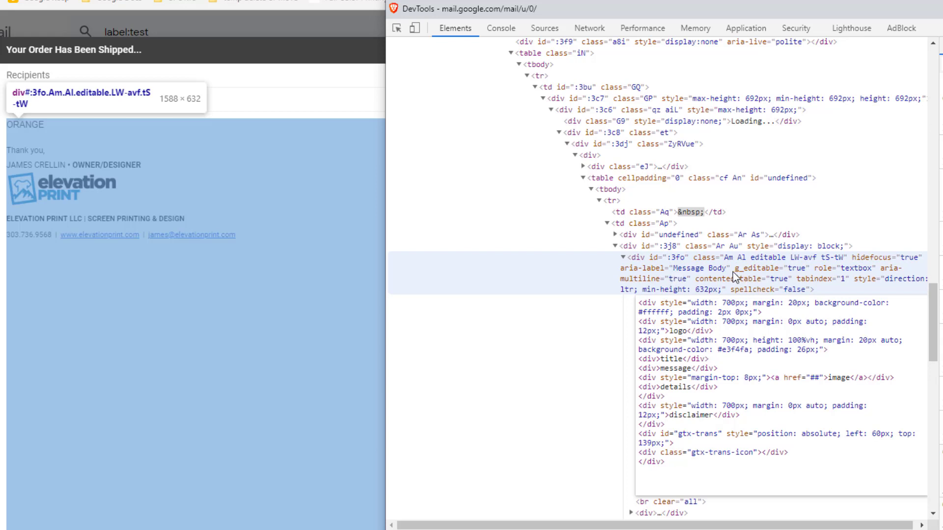
{"action": "left_click", "coordinate": [774, 273]}
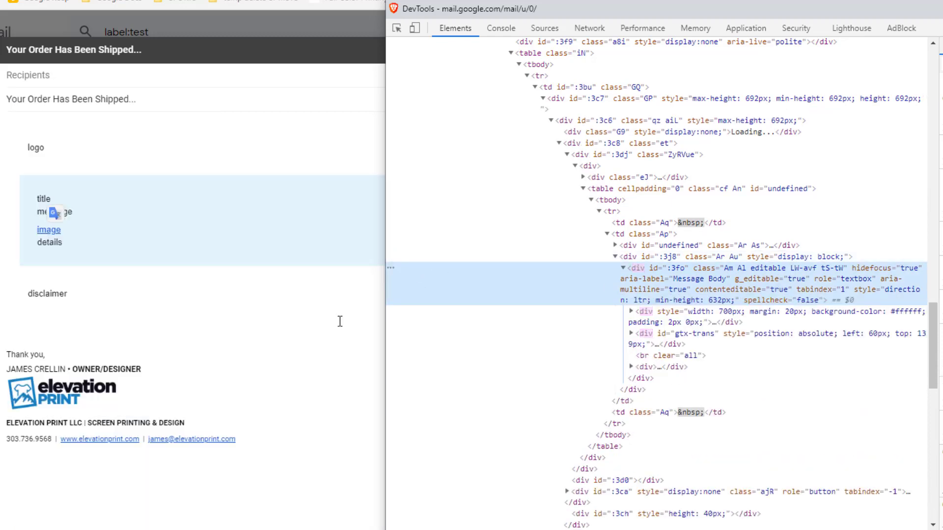
{"action": "key", "text": "F12"}
{"action": "left_click", "coordinate": [124, 142]}
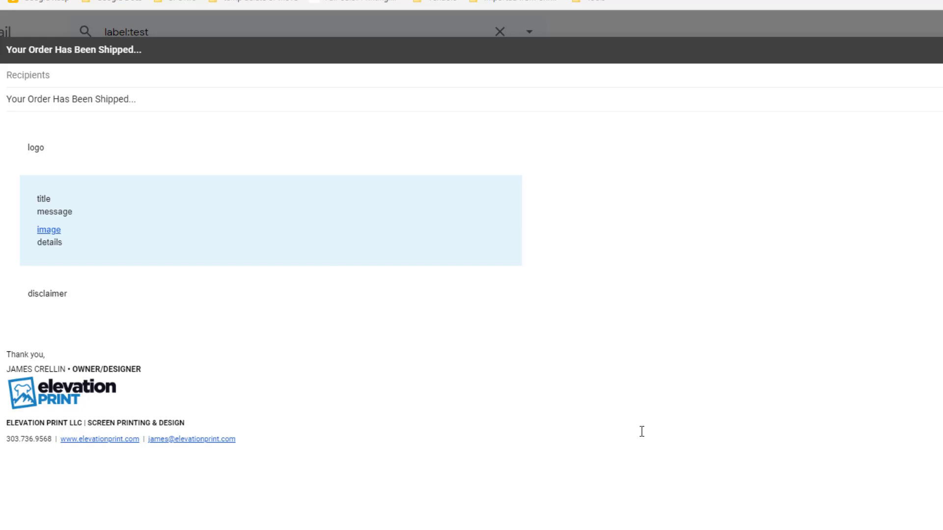
- Replace the logo placeholder with a copy of the Elevation Print logo from the signature
{"action": "left_click_drag", "start_coordinate": [121, 393], "coordinate": [41, 395]}
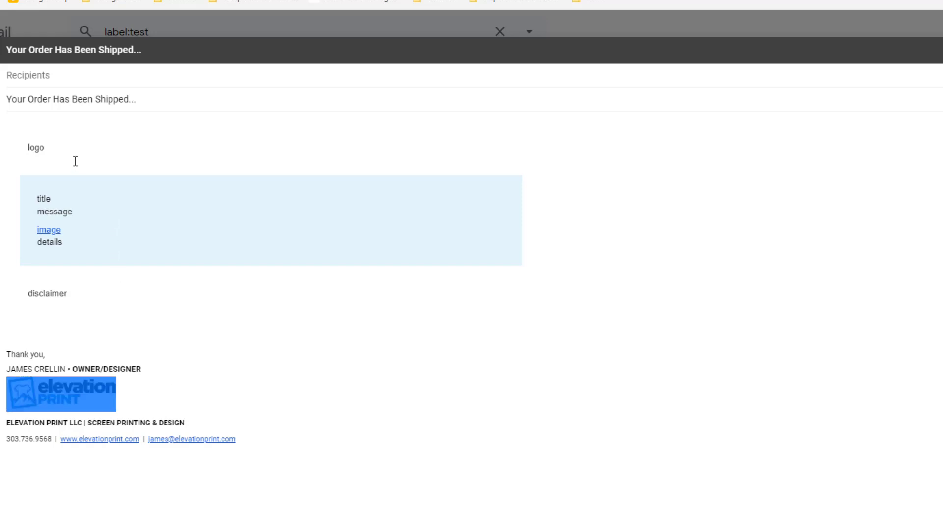
{"action": "left_click", "coordinate": [49, 147]}
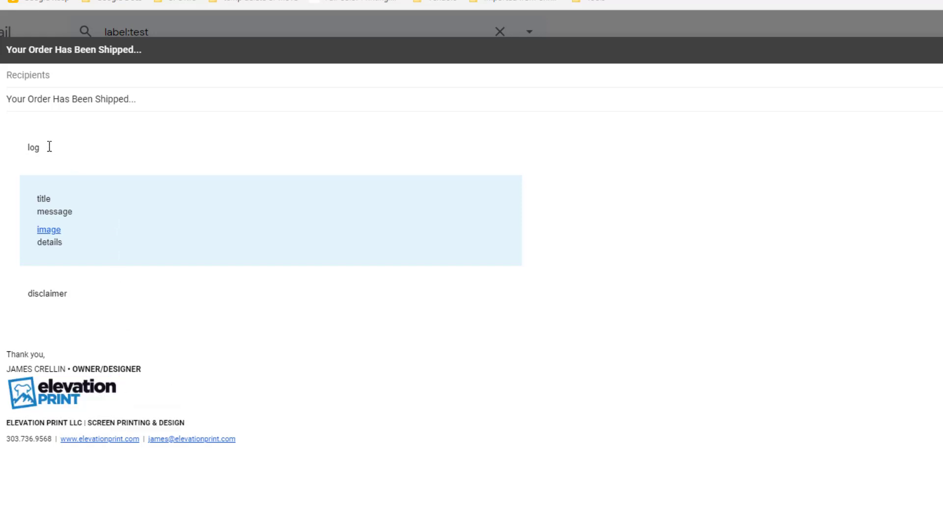
{"action": "key", "text": "BackSpace"}
{"action": "key", "text": "BackSpace"}
{"action": "key", "text": "ctrl+v"}
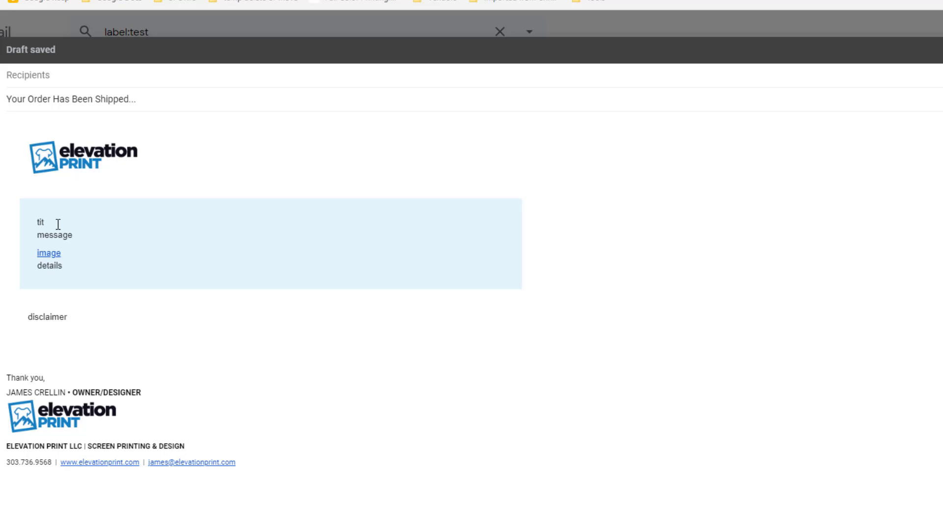
- Replace the title placeholder in the blue box with "Your Order Has Shipped!!"
{"action": "key", "text": "BackSpace"}
{"action": "type", "text": "YU"}
{"action": "key", "text": "BackSpace"}
{"action": "type", "text": "our Order"}
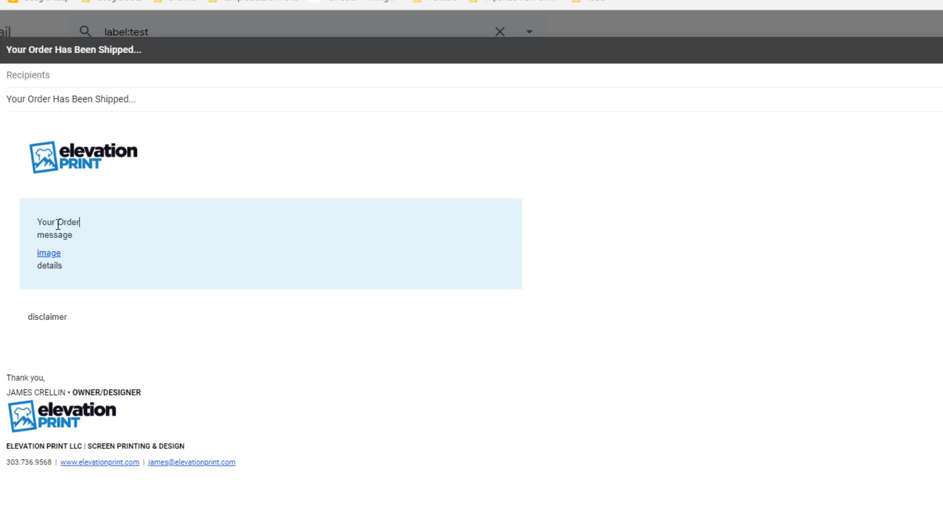
{"action": "type", "text": " Has Shipped!!"}
- Format the "Your Order Has Shipped!!" heading as huge, bold and centred text
{"action": "left_click_drag", "start_coordinate": [135, 222], "coordinate": [34, 217]}
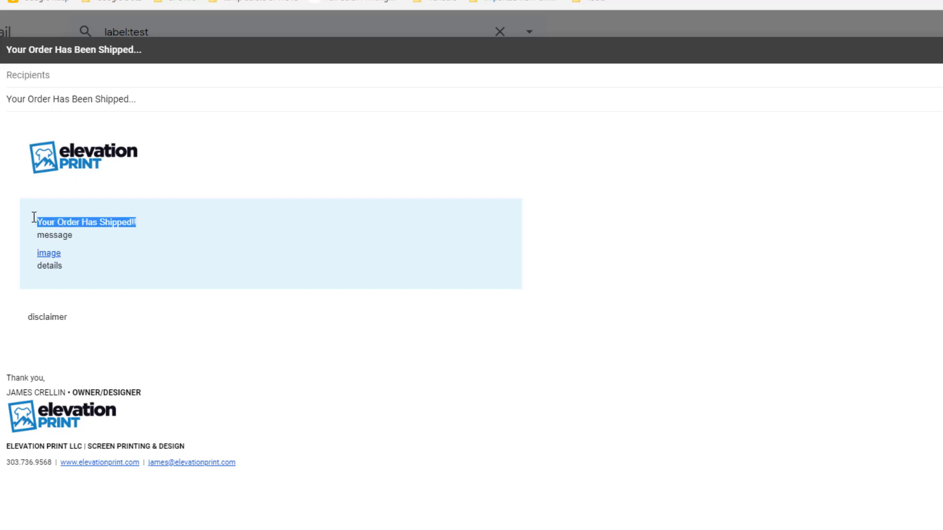
{"action": "left_click", "coordinate": [136, 529]}
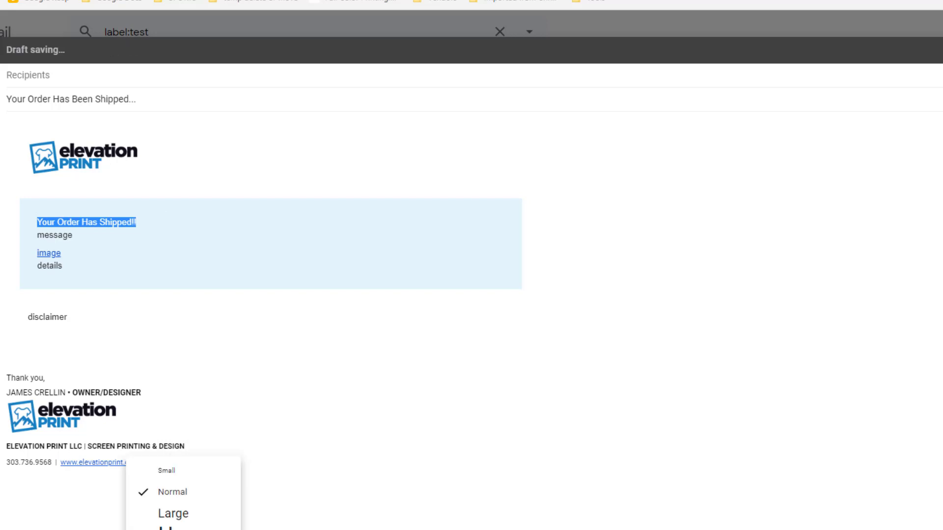
{"action": "left_click", "coordinate": [168, 528]}
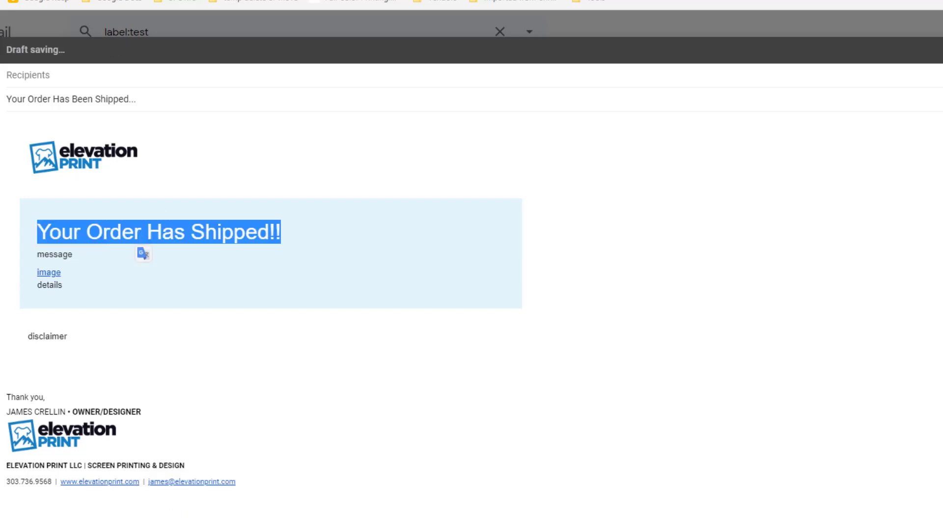
{"action": "key", "text": "ctrl+b"}
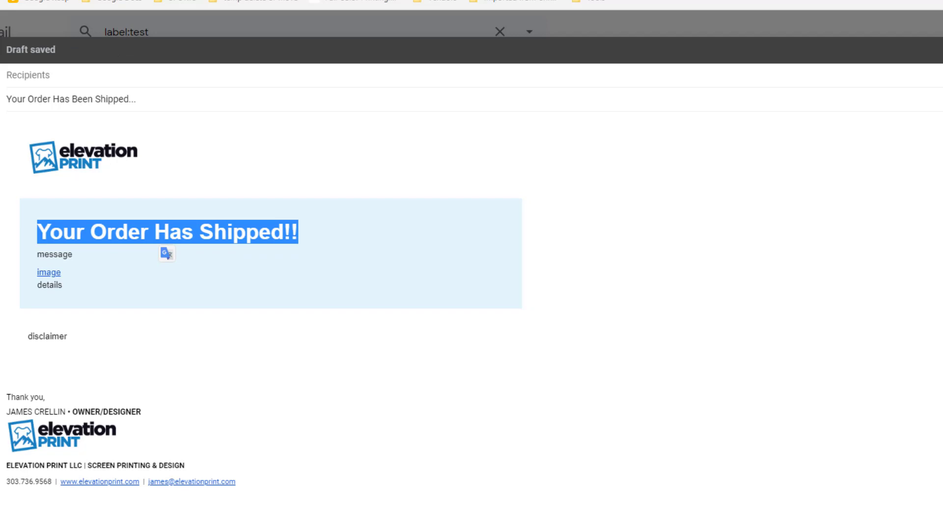
{"action": "left_click", "coordinate": [268, 529]}
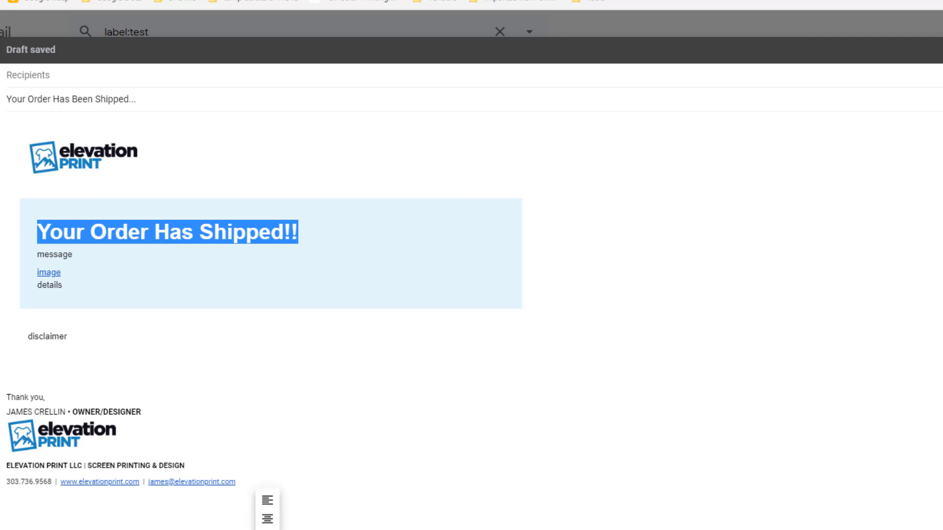
{"action": "left_click", "coordinate": [267, 519]}
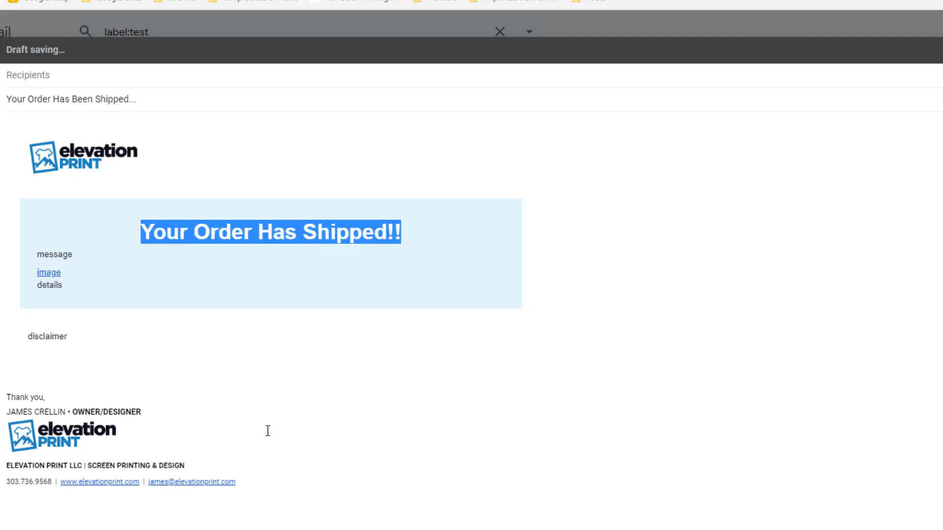
- Replace the message placeholder with a blank line and the greeting "Hi", followed by a new line
{"action": "left_click", "coordinate": [59, 254]}
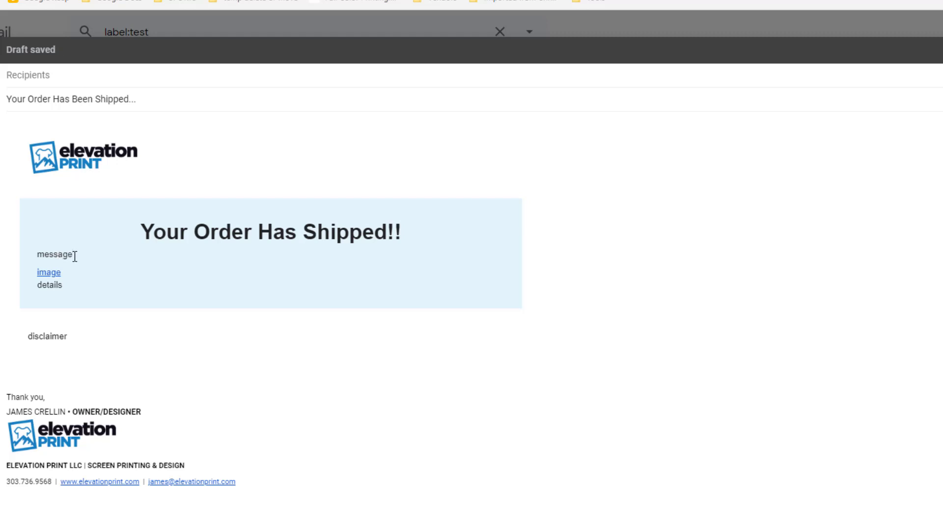
{"action": "key", "text": "BackSpace"}
{"action": "key", "text": "BackSpace"}
{"action": "key", "text": "BackSpace"}
{"action": "key", "text": "BackSpace"}
{"action": "key", "text": "BackSpace"}
{"action": "key", "text": "BackSpace"}
{"action": "key", "text": "BackSpace"}
{"action": "key", "text": "Return"}
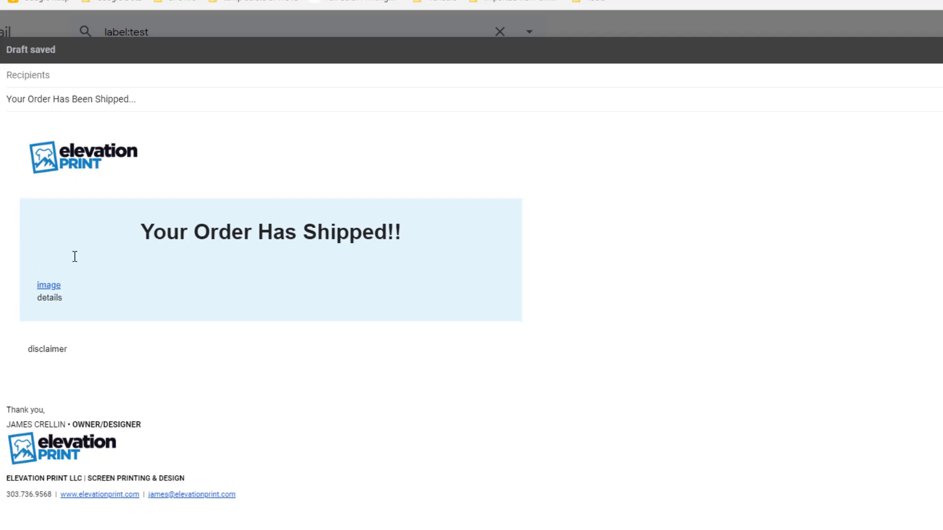
{"action": "type", "text": "Hi"}
{"action": "key", "text": "Return"}
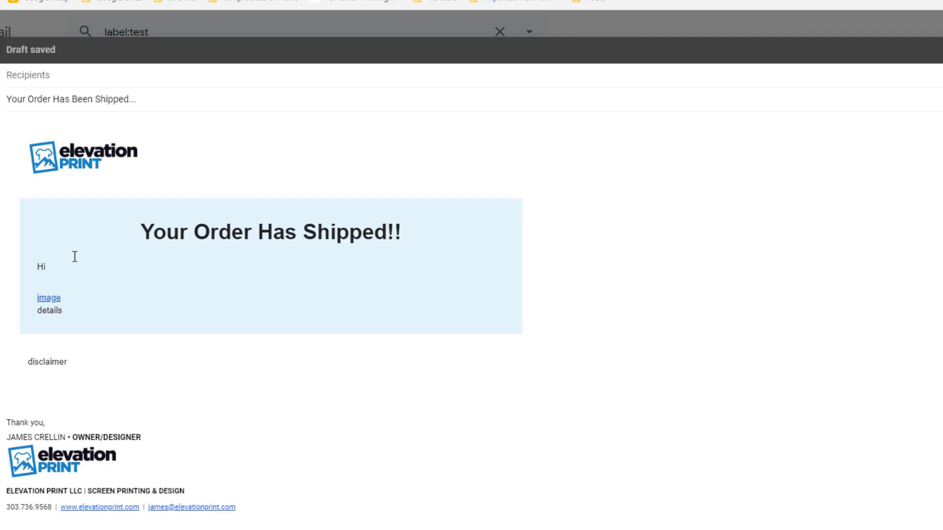
- Add below the greeting: "Your order has been processed for shipping. Please use the order tracking button below. If you have any questions, please email or call anytime."
{"action": "type", "text": "Your order has been processed for shipping. Please use the"}
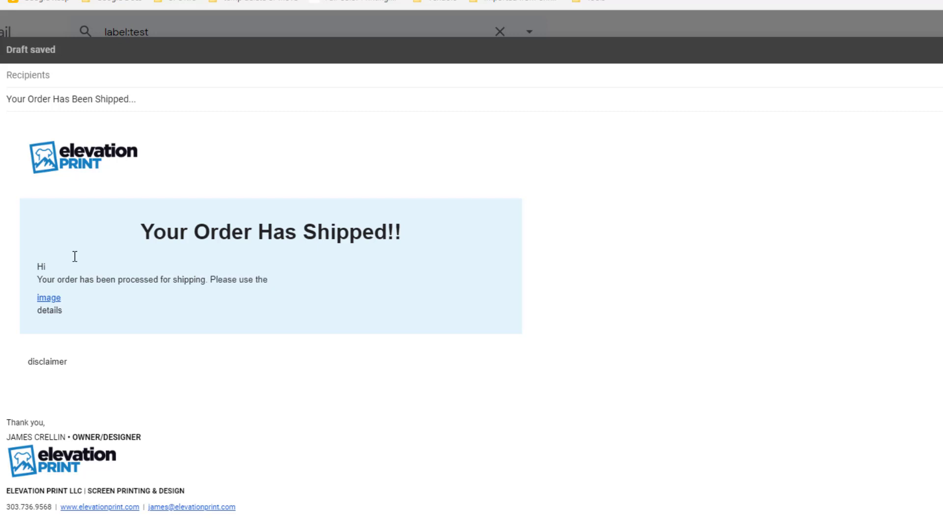
{"action": "type", "text": " order tracking button below."}
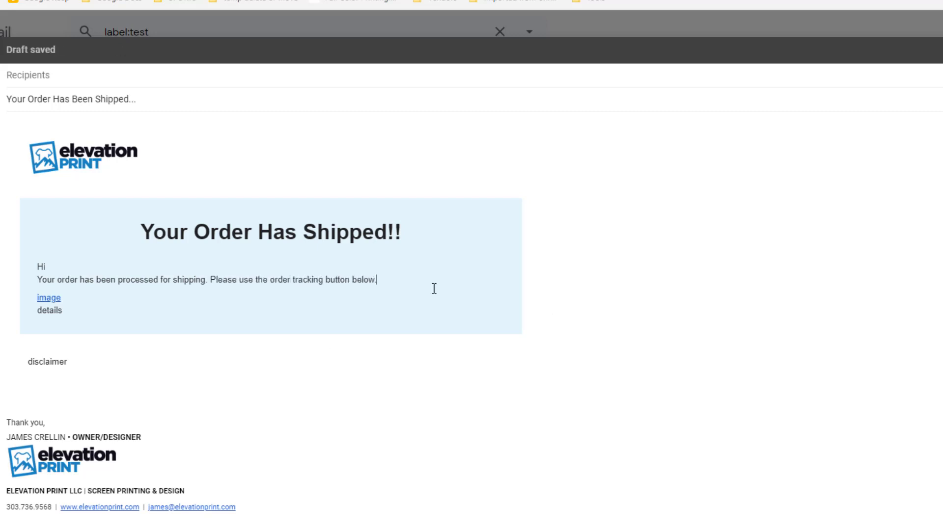
{"action": "type", "text": " If you have any questions, please email or call anytime."}
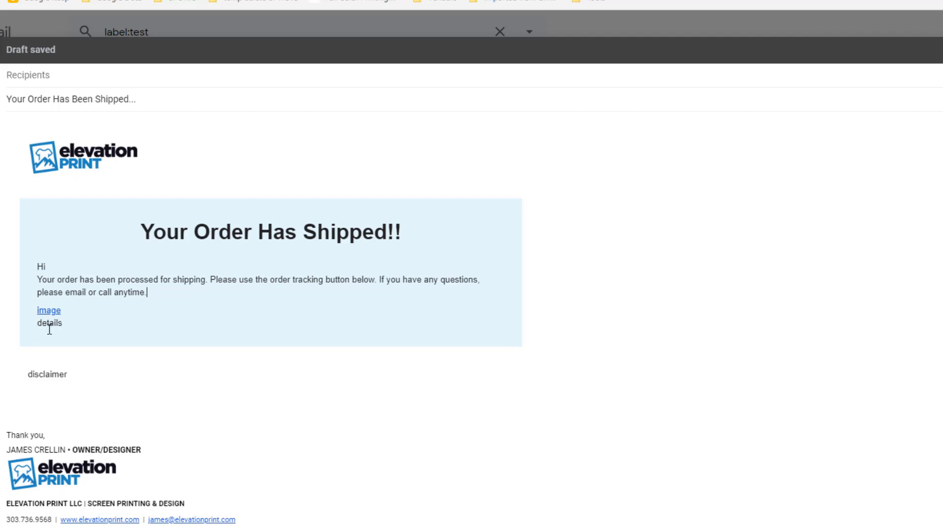
- Insert a blank line between the image and details placeholders and place the cursor after "details"
{"action": "left_click", "coordinate": [38, 325]}
{"action": "key", "text": "Return"}
{"action": "left_click", "coordinate": [71, 335]}
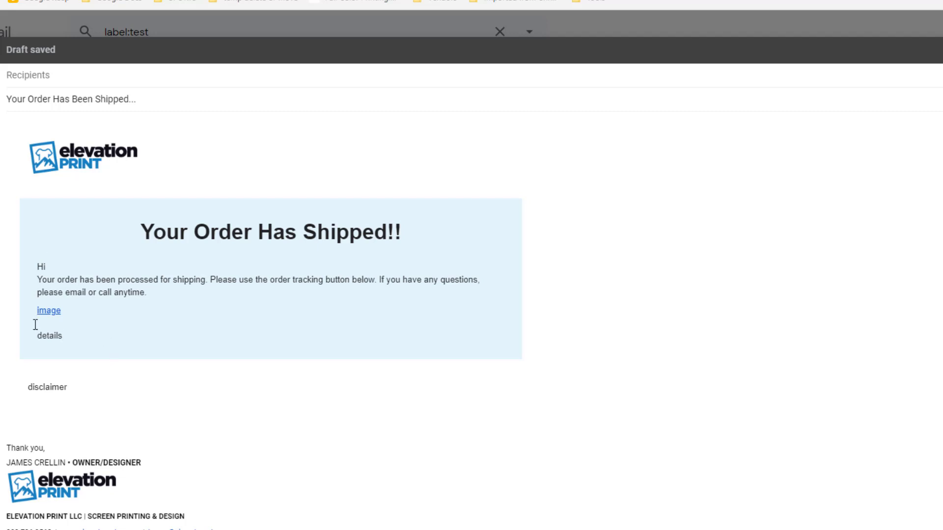
- Look at the ImageFu button generator and its download preview of the sample button, and return to the Gmail draft
{"action": "left_click", "coordinate": [73, 315]}
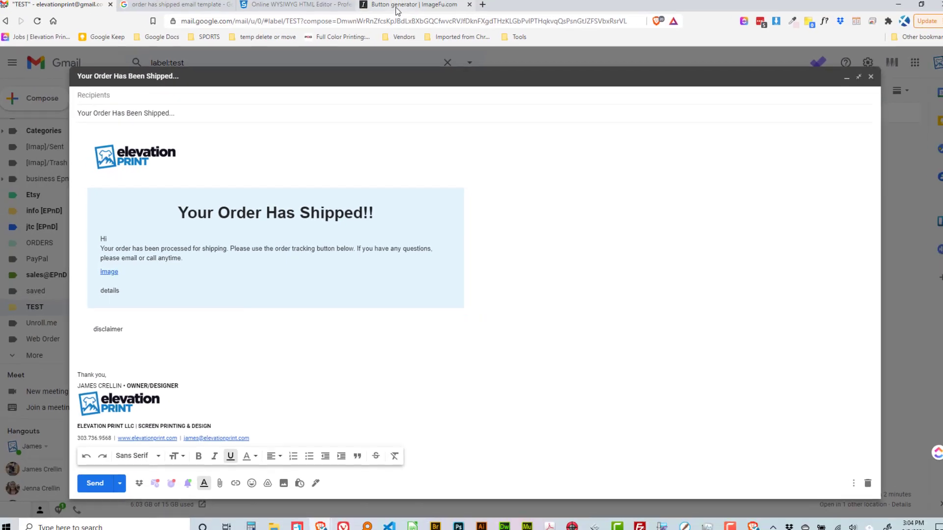
{"action": "left_click", "coordinate": [379, 11]}
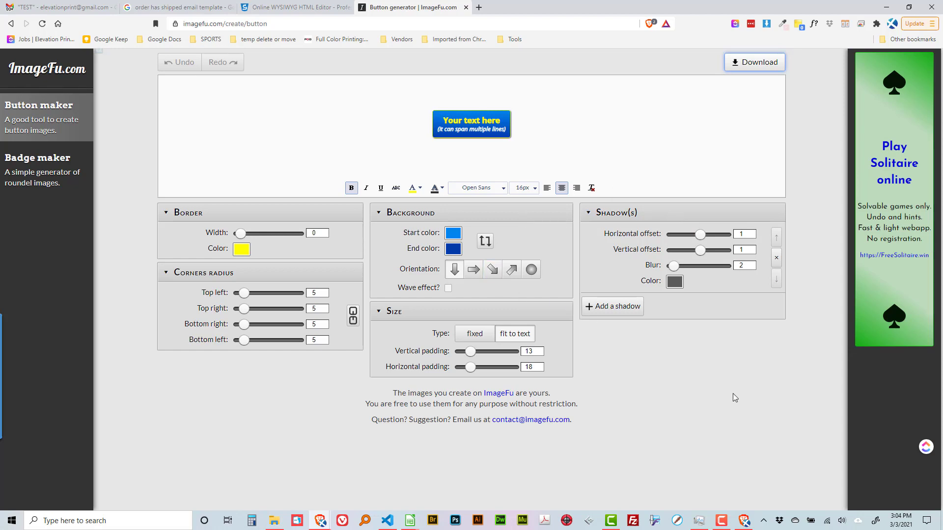
{"action": "left_click", "coordinate": [744, 64]}
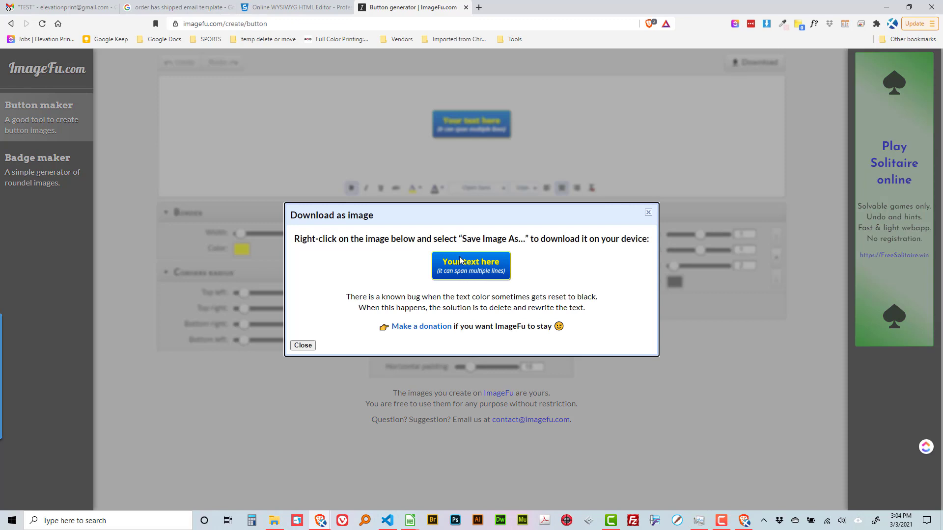
{"action": "right_click", "coordinate": [461, 259]}
{"action": "left_click", "coordinate": [380, 282]}
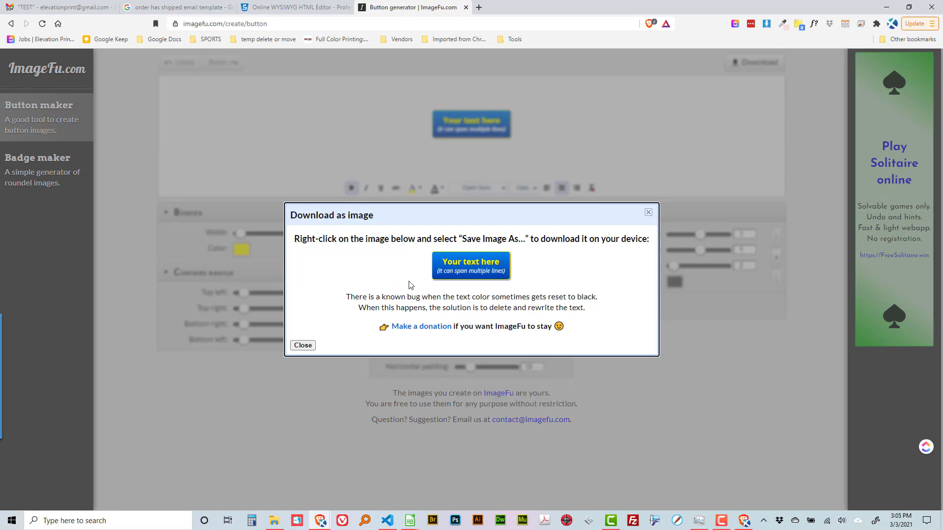
{"action": "left_click", "coordinate": [648, 213]}
{"action": "left_click", "coordinate": [52, 8]}
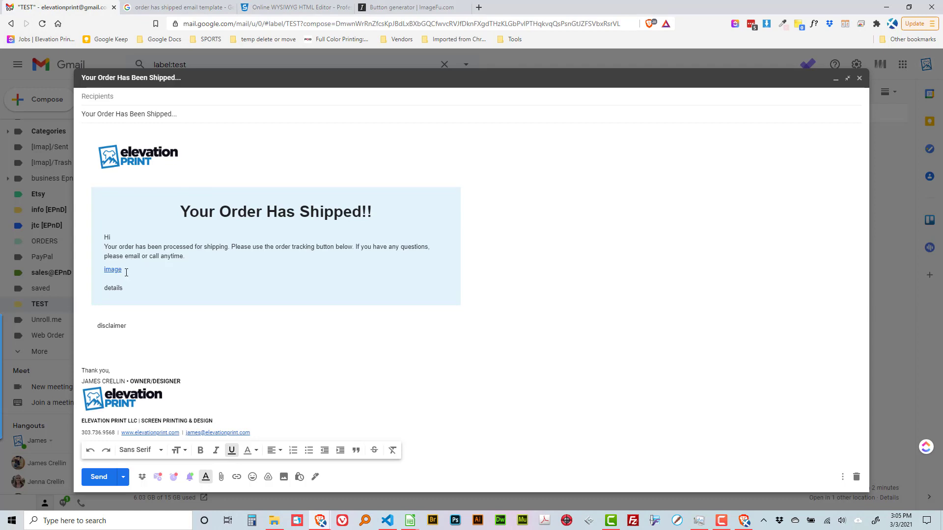
- Insert track_btn.png from the Gmail Templates folder into the draft at the image placeholder
{"action": "mouse_move", "coordinate": [276, 522]}
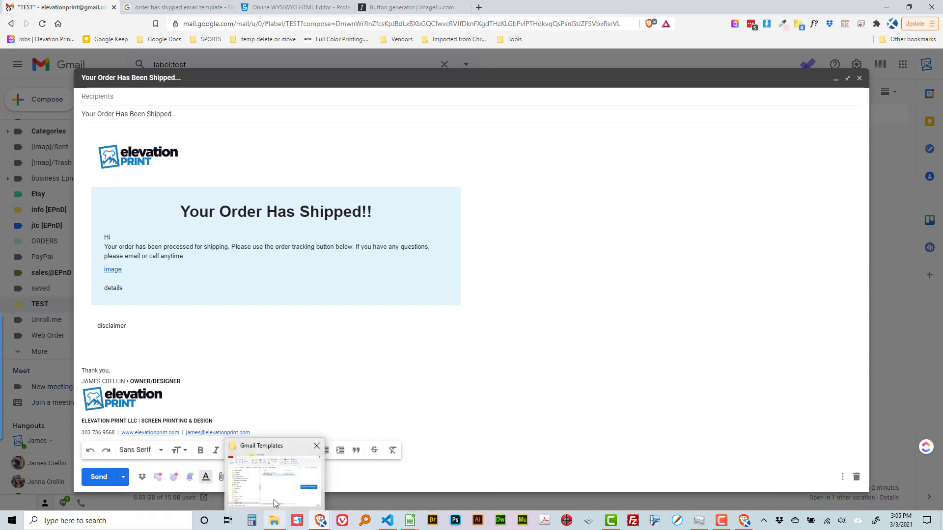
{"action": "left_click", "coordinate": [275, 501]}
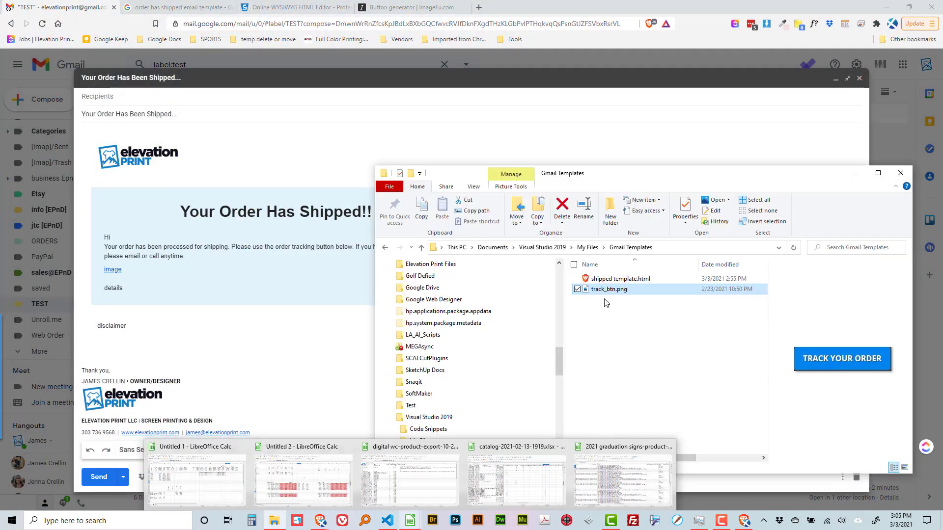
{"action": "left_click_drag", "start_coordinate": [596, 309], "coordinate": [145, 273]}
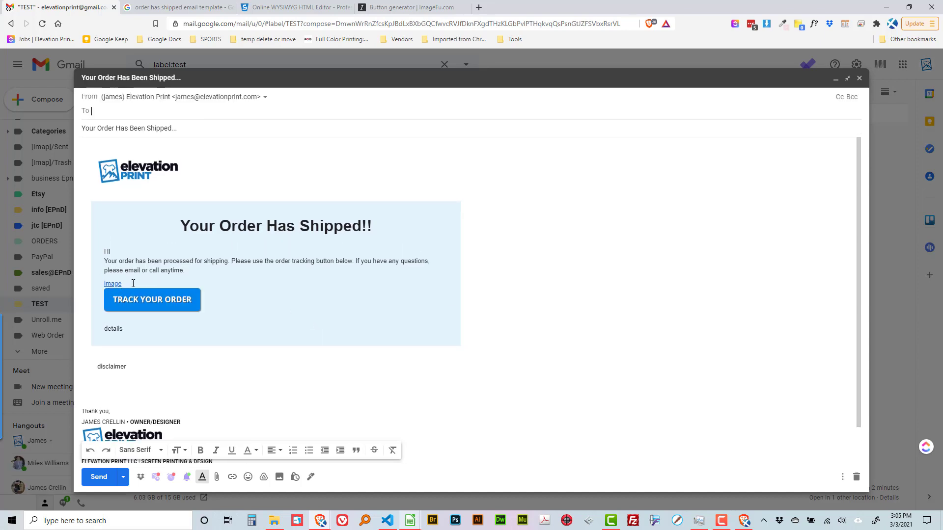
- Inspect the draft's HTML, copy the img element of the Track Your Order button and delete the original element
{"action": "right_click", "coordinate": [132, 284]}
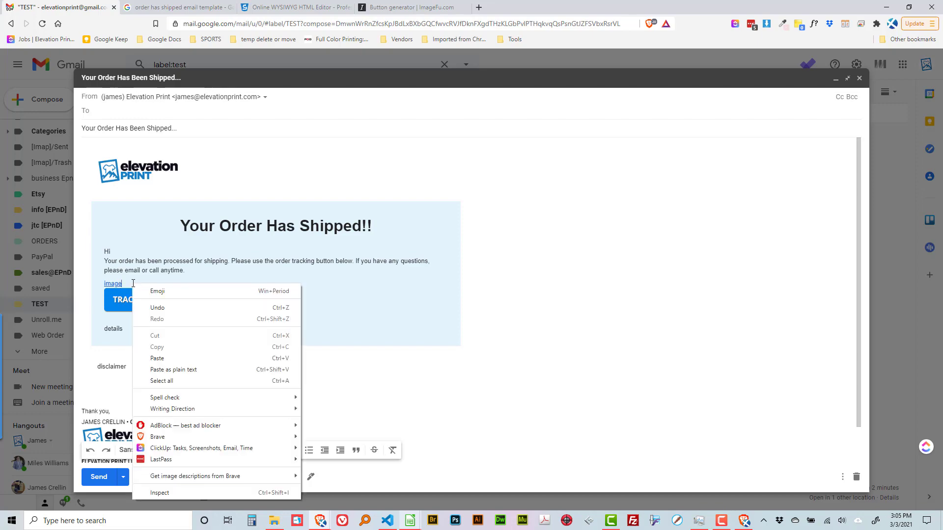
{"action": "left_click", "coordinate": [168, 496]}
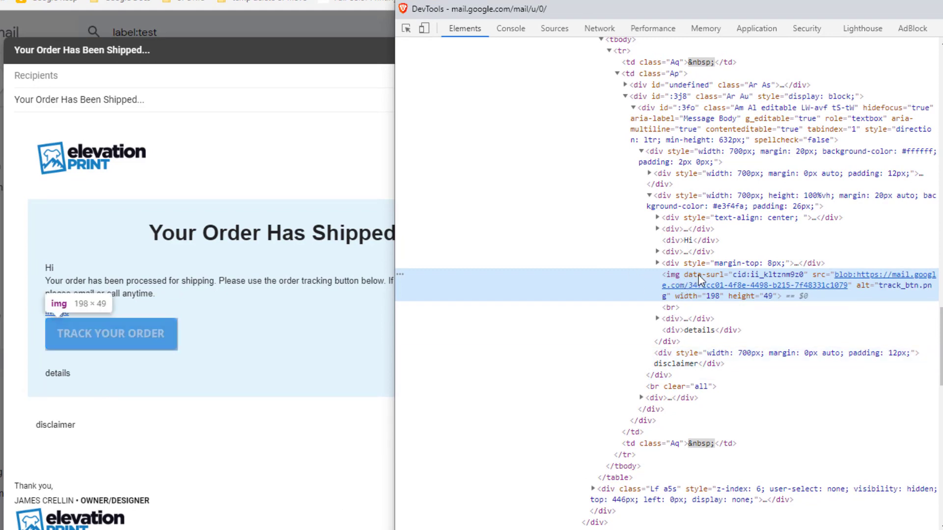
{"action": "mouse_move", "coordinate": [847, 286]}
{"action": "right_click", "coordinate": [871, 297]}
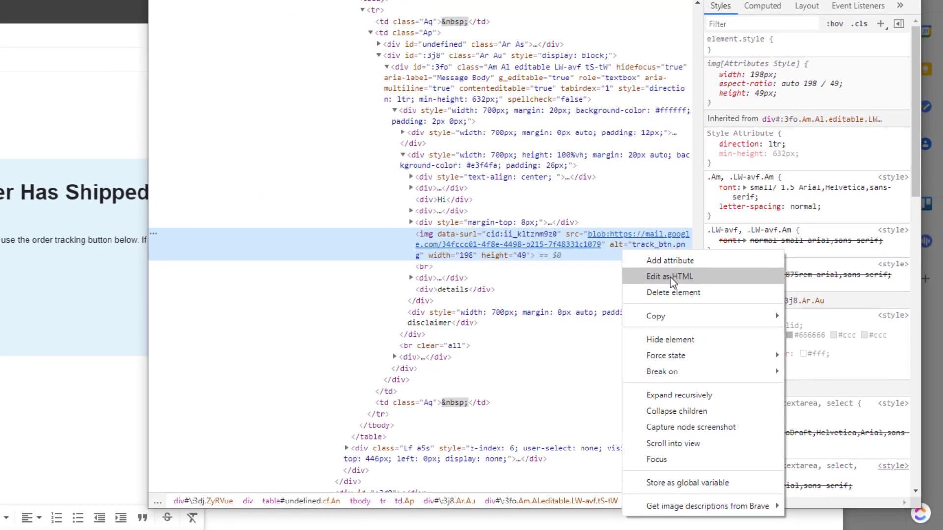
{"action": "mouse_move", "coordinate": [670, 316]}
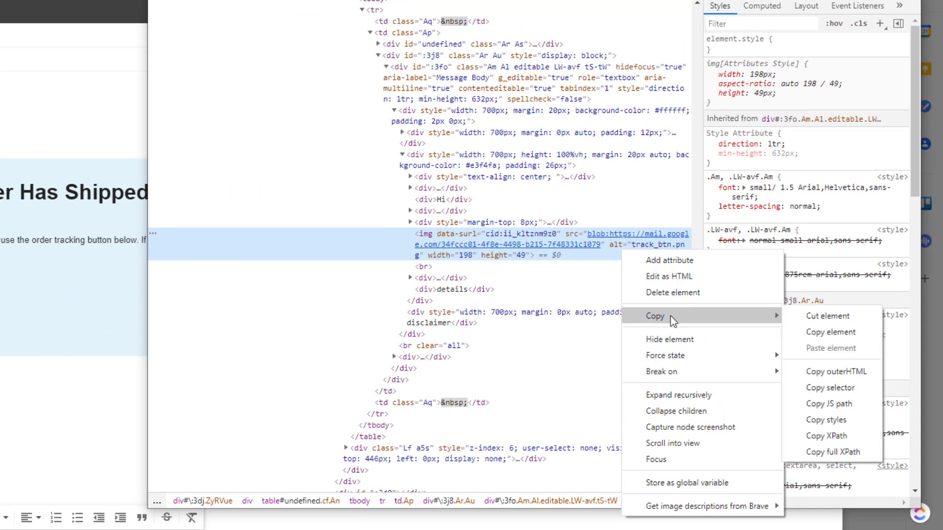
{"action": "left_click", "coordinate": [838, 334]}
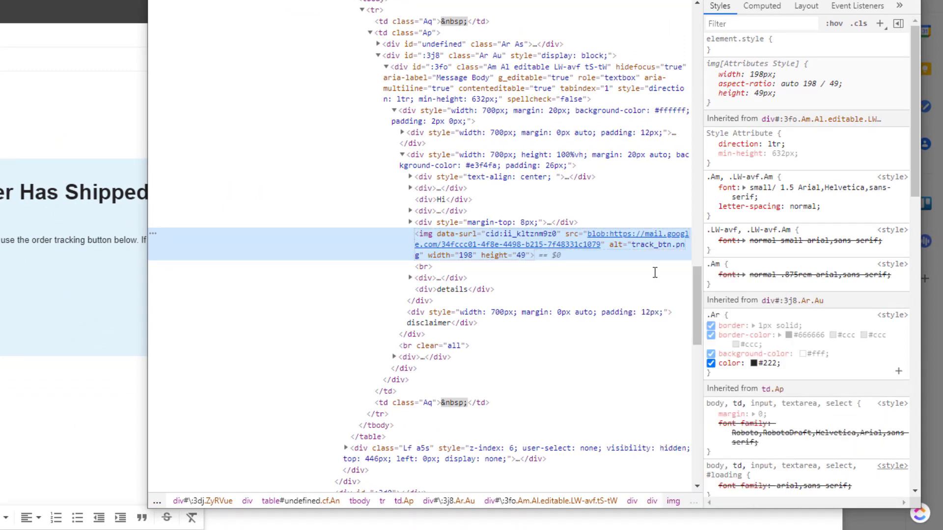
{"action": "right_click", "coordinate": [623, 248]}
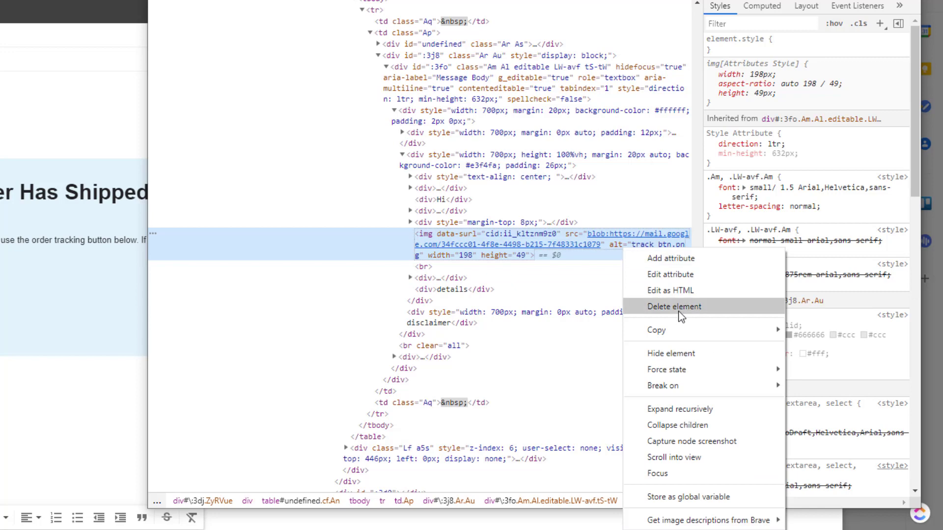
{"action": "left_click", "coordinate": [679, 306]}
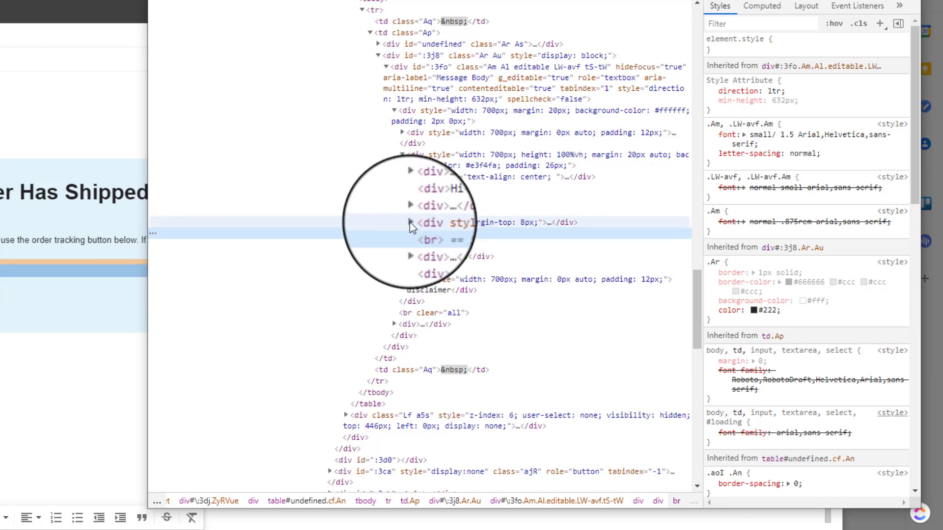
- Replace the "image" text inside the ## link's HTML with the copied track_btn.png img element and close the developer tools
{"action": "left_click", "coordinate": [410, 222]}
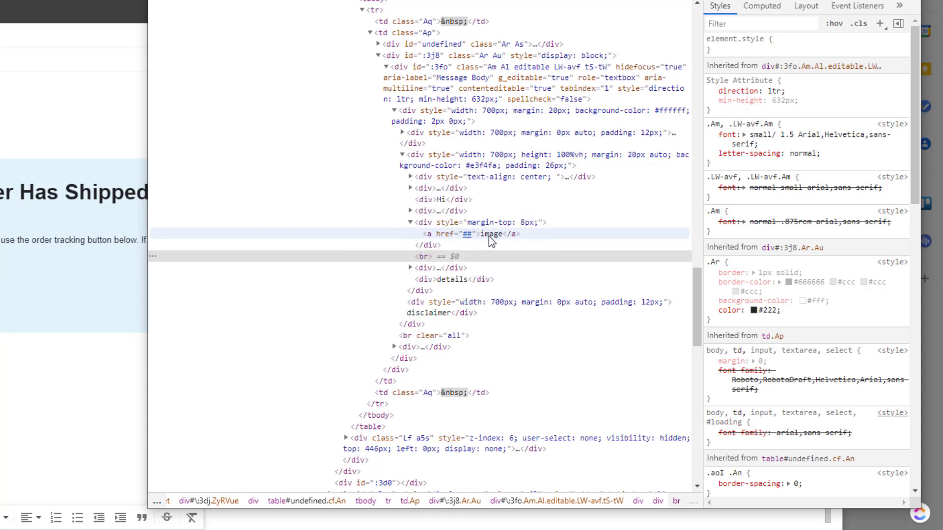
{"action": "right_click", "coordinate": [489, 235]}
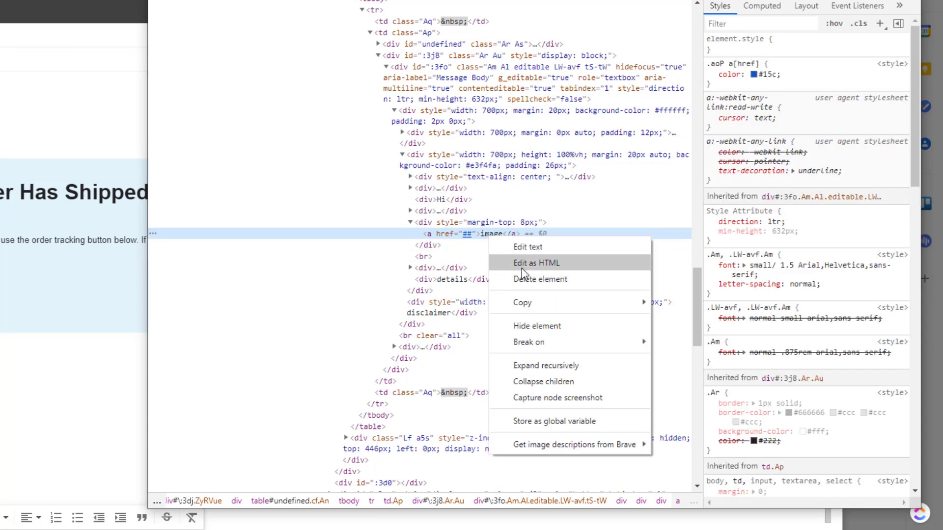
{"action": "left_click", "coordinate": [522, 267]}
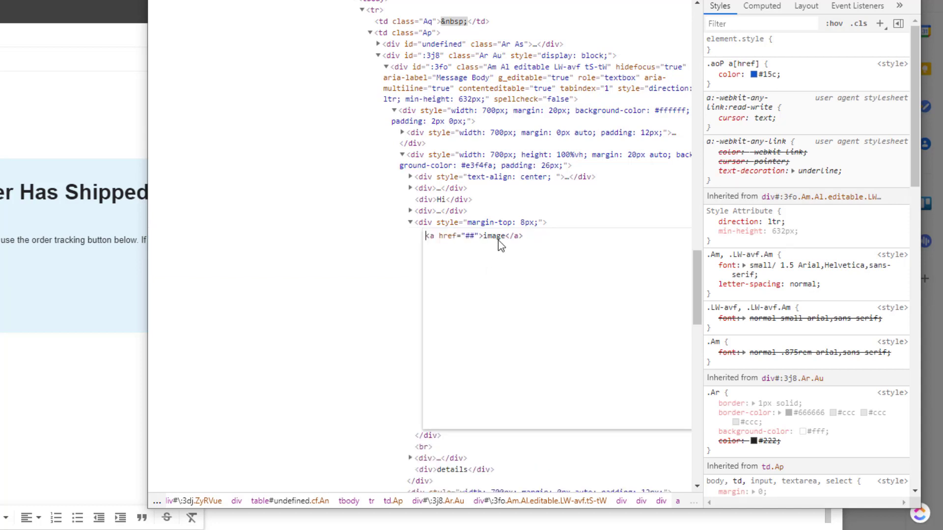
{"action": "left_click_drag", "start_coordinate": [506, 237], "coordinate": [485, 237]}
{"action": "type", "text": "<img data-surl=\"cid:ii_kltznm9z0\" src=\"blob:https://mail.google.com/34fccc01-4f8e-4498-b215-7f48331c1079\" alt=\"track_btn.png\" width=\"198\" height=\"49\">"}
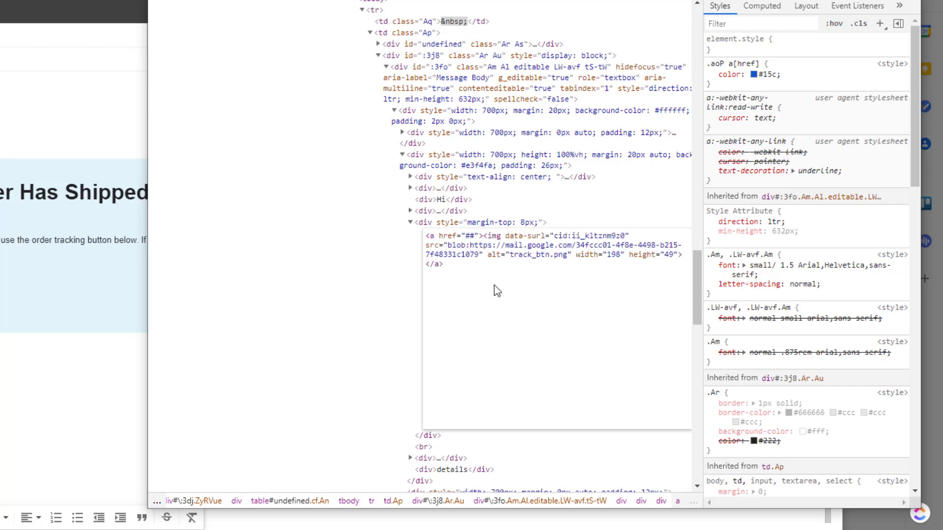
{"action": "left_click", "coordinate": [511, 204]}
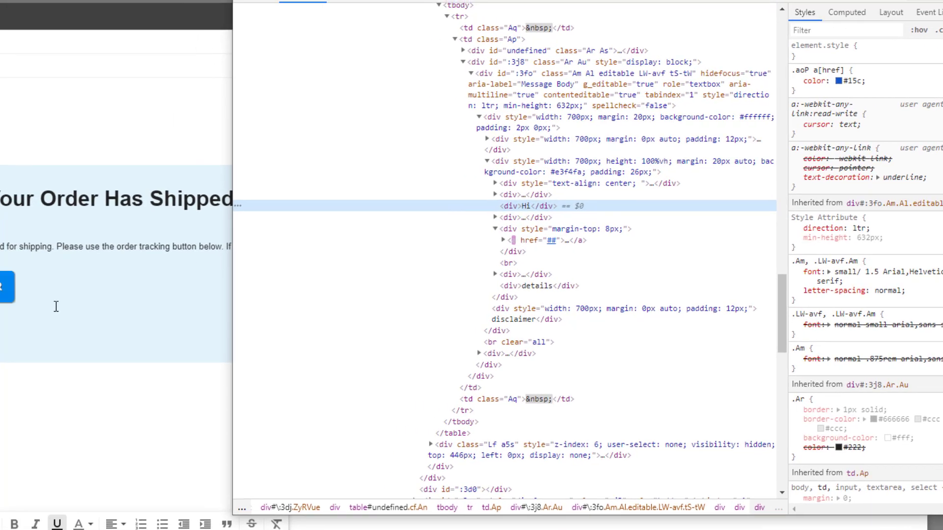
{"action": "key", "text": "F12"}
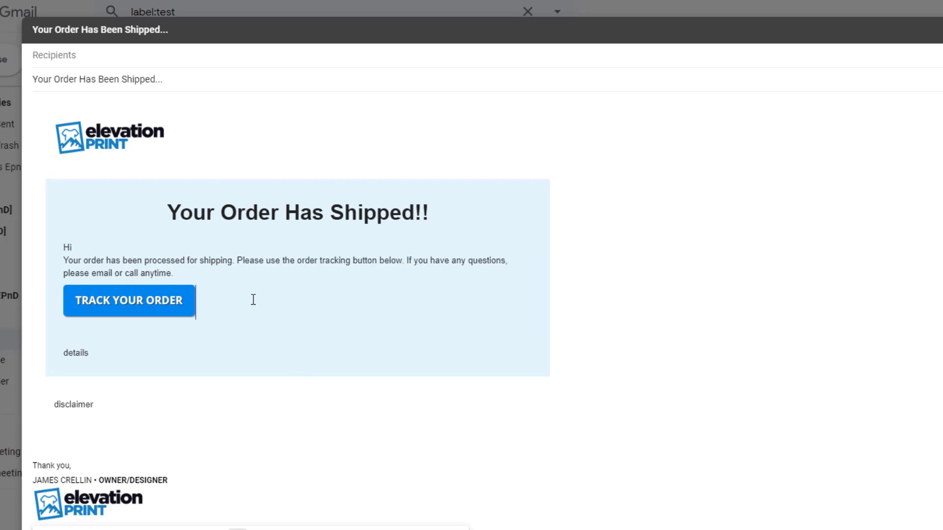
- Check the link settings of the Track Your Order button, leaving its URL as is
{"action": "left_click", "coordinate": [132, 297]}
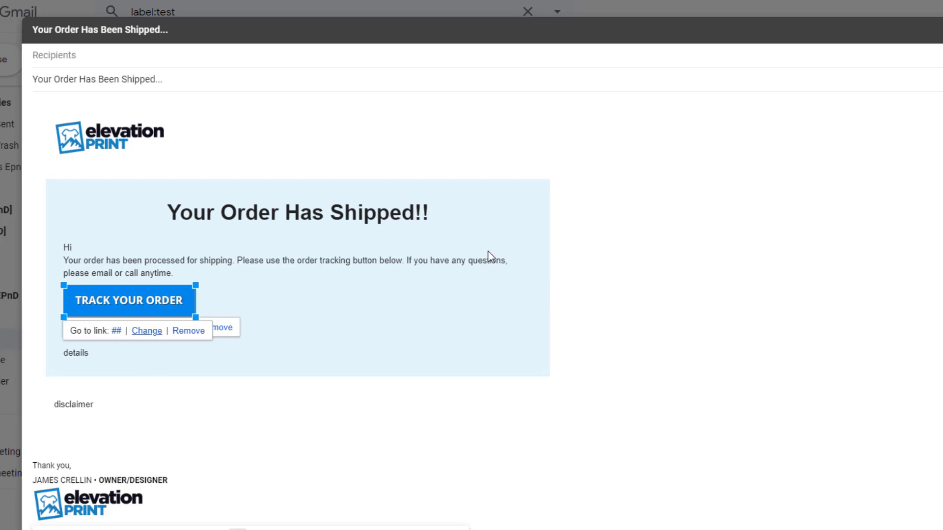
{"action": "key", "text": "ctrl+k"}
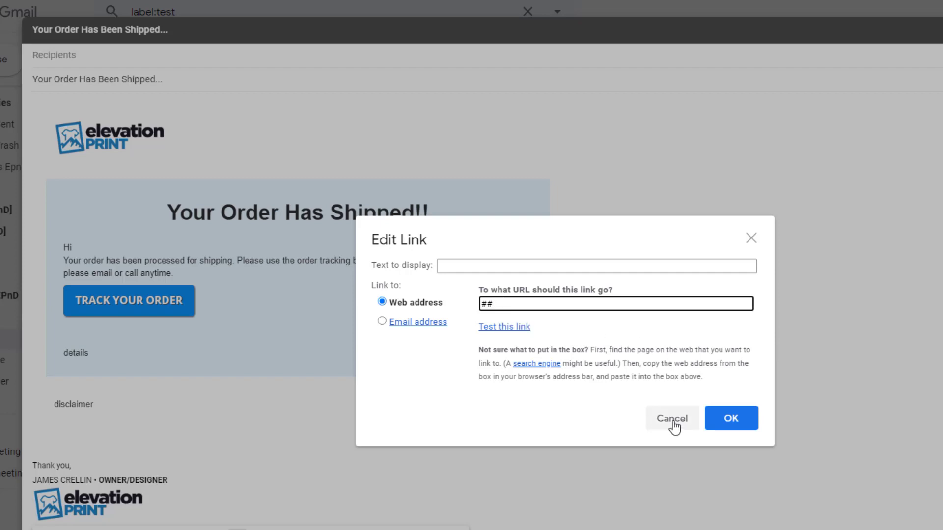
{"action": "key", "text": "Return"}
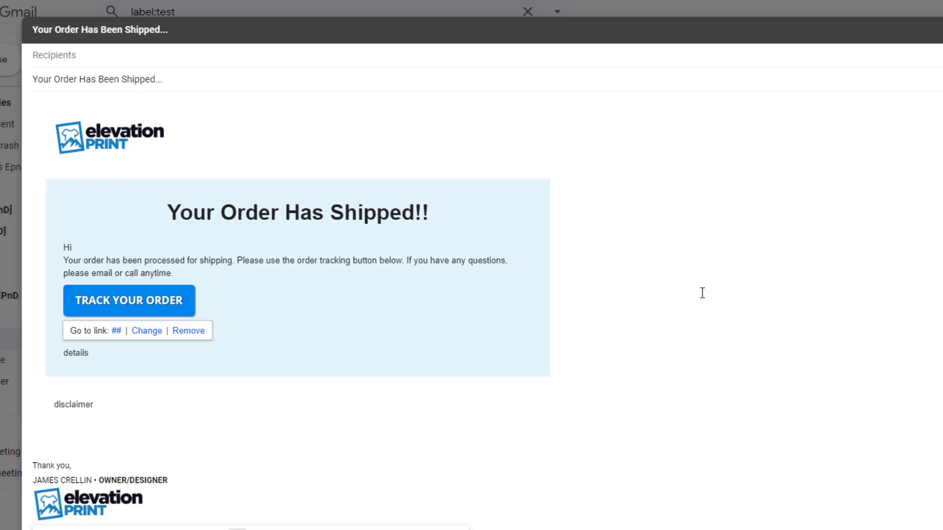
{"action": "left_click", "coordinate": [638, 293]}
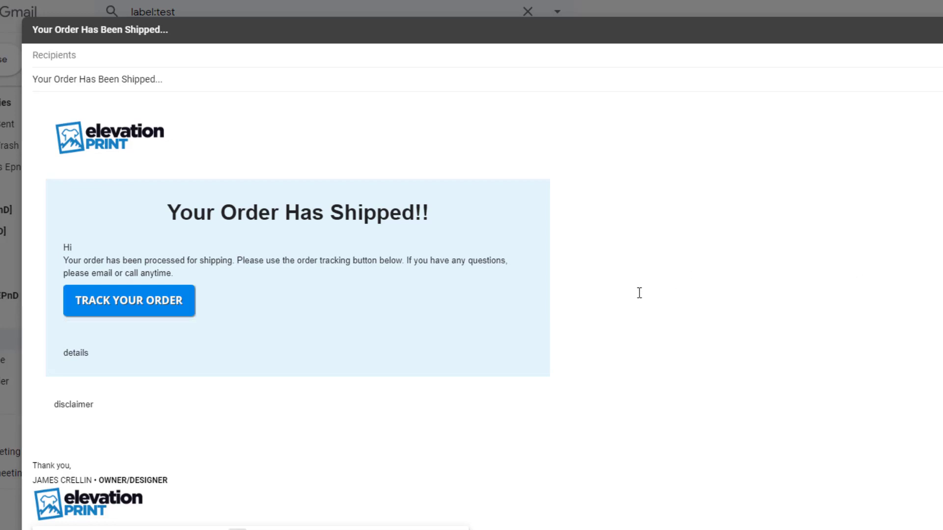
- Delete the whole signature block below the disclaimer placeholder
{"action": "scroll", "coordinate": [640, 299], "scroll_direction": "down", "scroll_amount": 1}
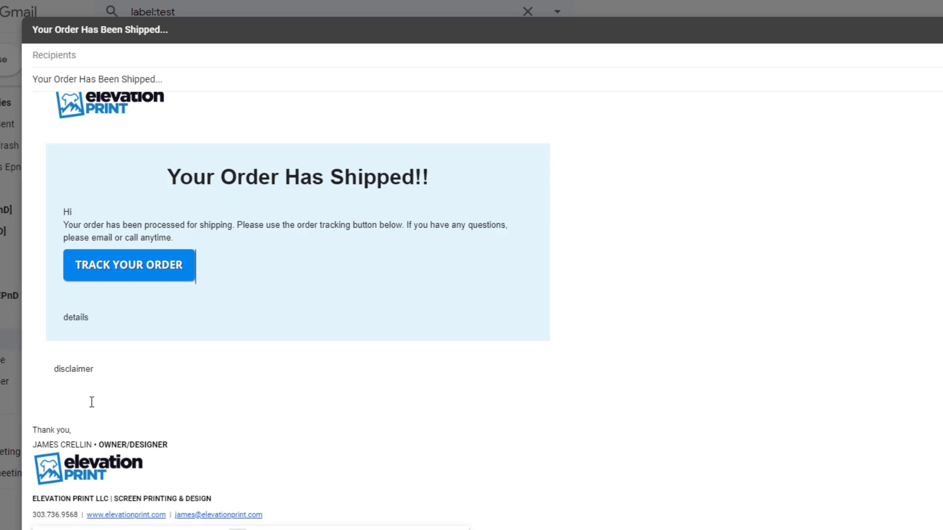
{"action": "mouse_move", "coordinate": [45, 364]}
{"action": "left_mouse_down"}
{"action": "mouse_move", "coordinate": [83, 381]}
{"action": "mouse_move", "coordinate": [144, 449]}
{"action": "mouse_move", "coordinate": [390, 529]}
{"action": "left_mouse_up"}
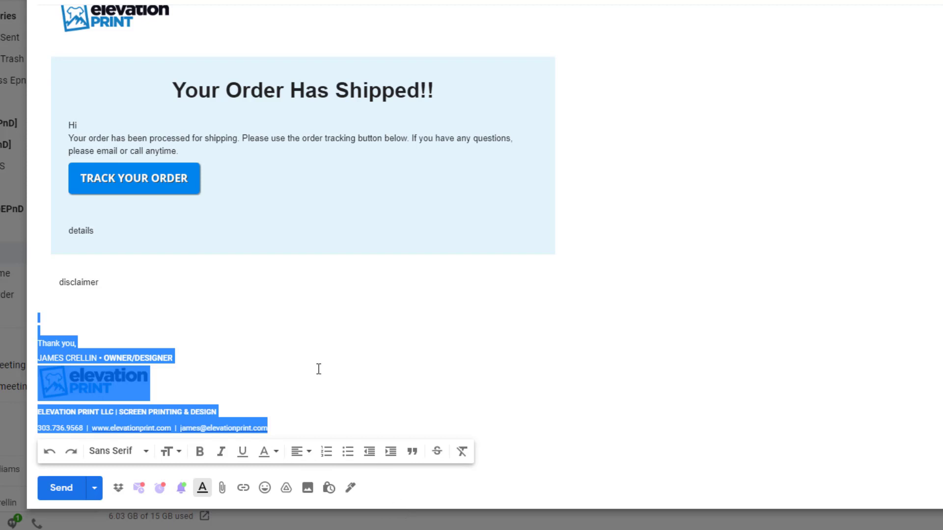
{"action": "key", "text": "BackSpace"}
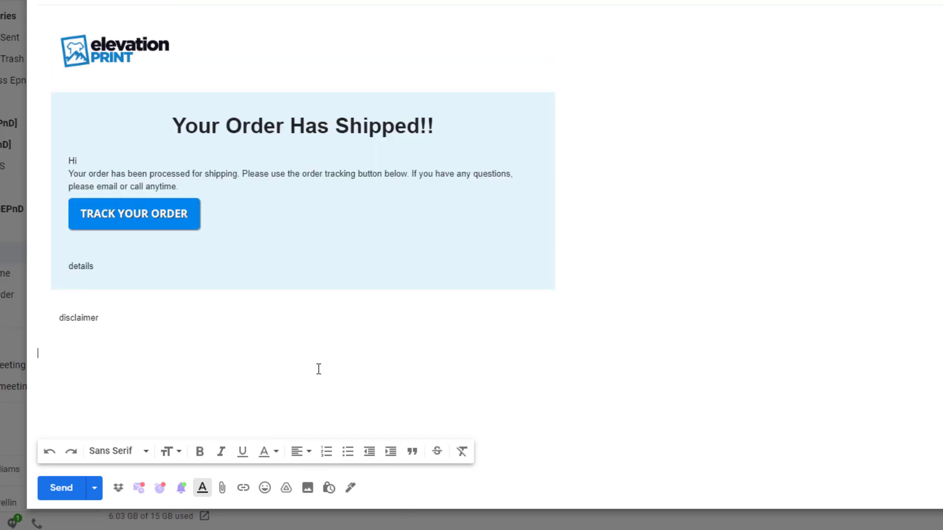
- Replace the disclaimer placeholder with "** Due to covid related issues, please allow 1-4 days additional for shipping." in italics
{"action": "double_click", "coordinate": [75, 318]}
{"action": "type", "text": "**"}
{"action": "type", "text": "Due to covid related issues, please allow 1-4 days additional for shipping."}
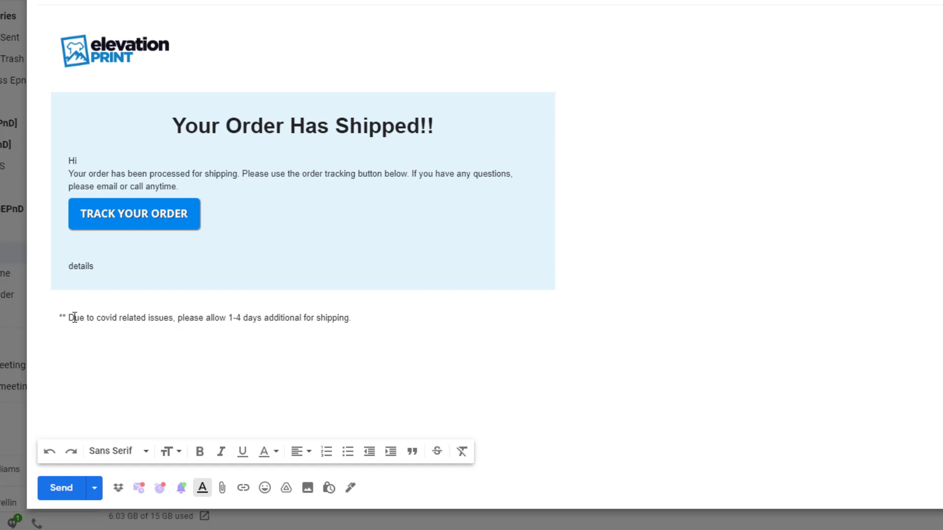
{"action": "left_click_drag", "start_coordinate": [354, 318], "coordinate": [55, 314]}
{"action": "left_click", "coordinate": [217, 453]}
{"action": "left_click", "coordinate": [378, 315]}
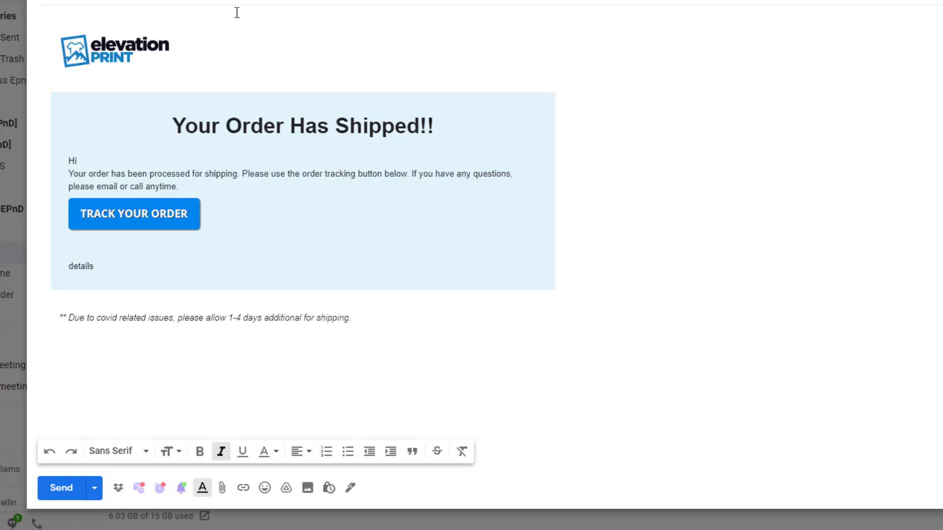
- Save the draft as a new template named "Your Order Has Been Shipped..."
{"action": "scroll", "coordinate": [176, 4], "scroll_direction": "up", "scroll_amount": 1}
{"action": "scroll", "coordinate": [176, 4], "scroll_direction": "up", "scroll_amount": 3}
{"action": "left_click_drag", "start_coordinate": [178, 109], "coordinate": [47, 113]}
{"action": "left_click", "coordinate": [174, 182]}
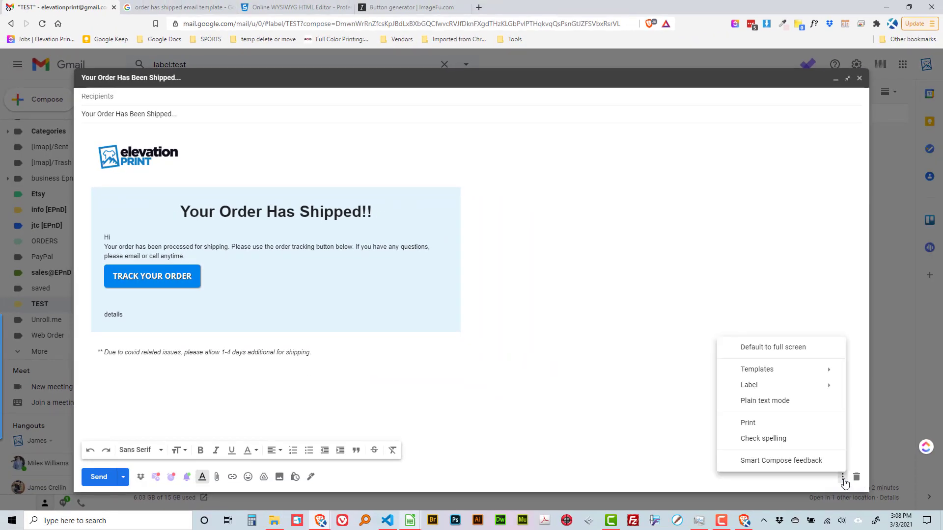
{"action": "mouse_move", "coordinate": [787, 373]}
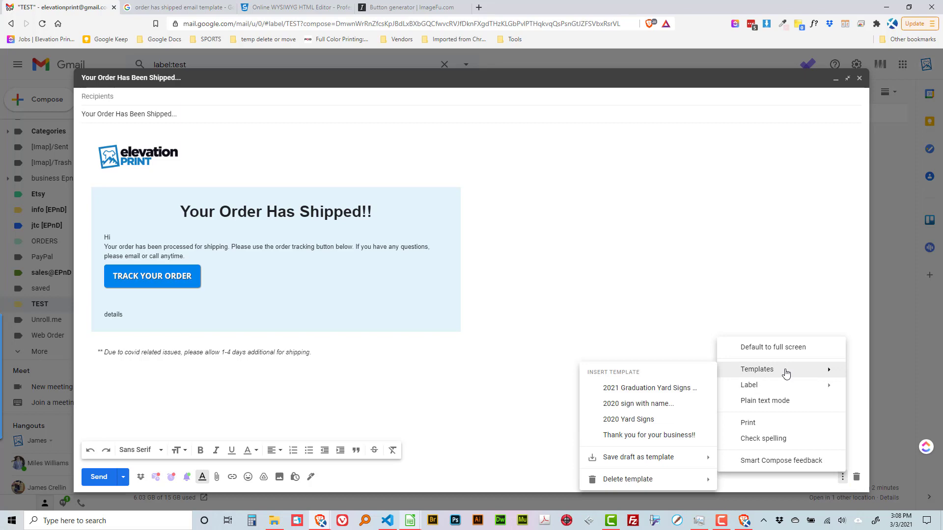
{"action": "mouse_move", "coordinate": [648, 463]}
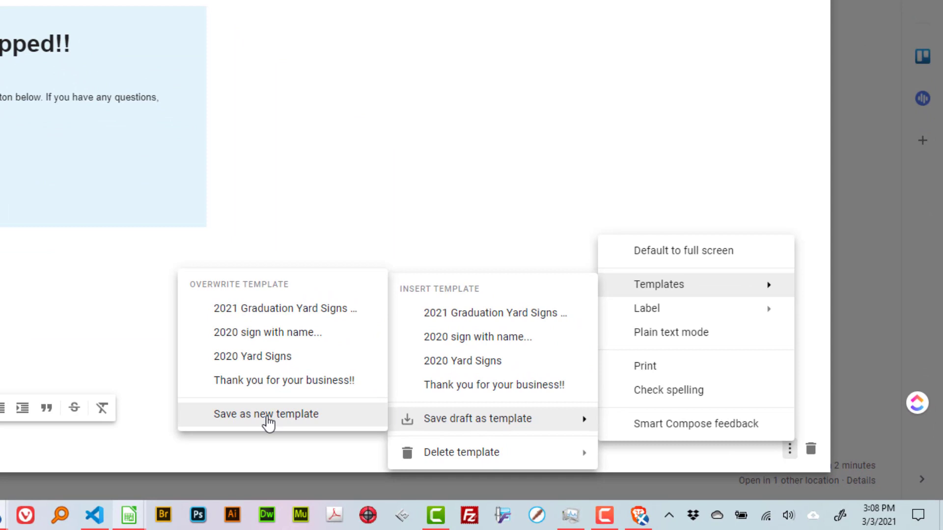
{"action": "left_click", "coordinate": [269, 423]}
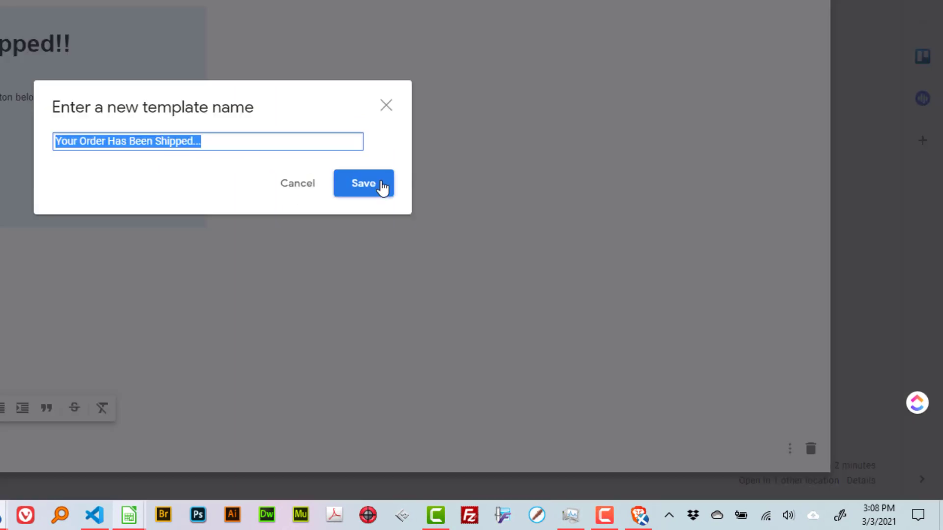
{"action": "left_click", "coordinate": [364, 184]}
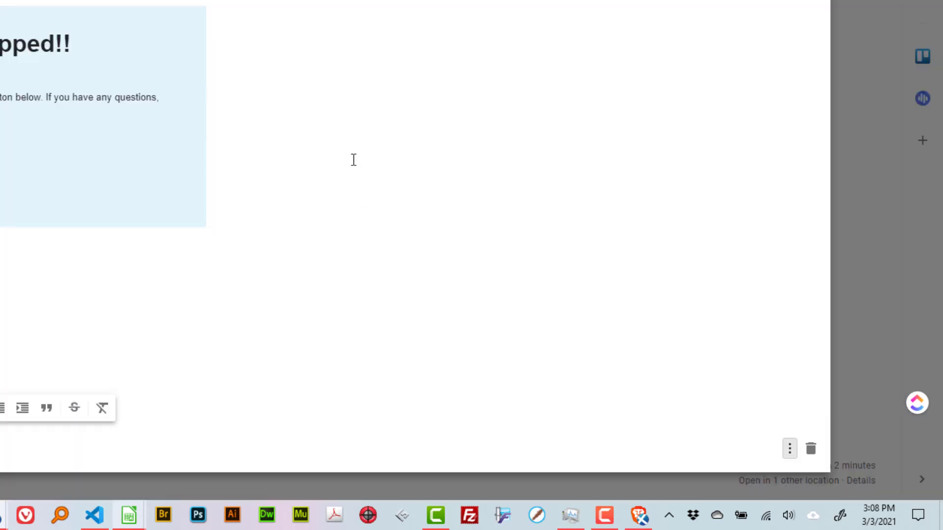
- Check which saved templates can be inserted or overwritten by the draft, without choosing any of them
{"action": "left_click", "coordinate": [790, 452]}
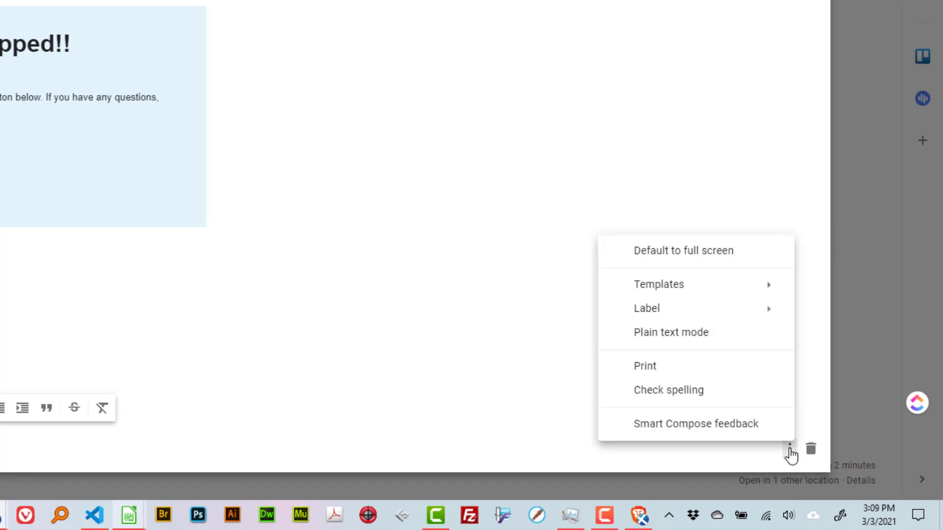
{"action": "mouse_move", "coordinate": [643, 291]}
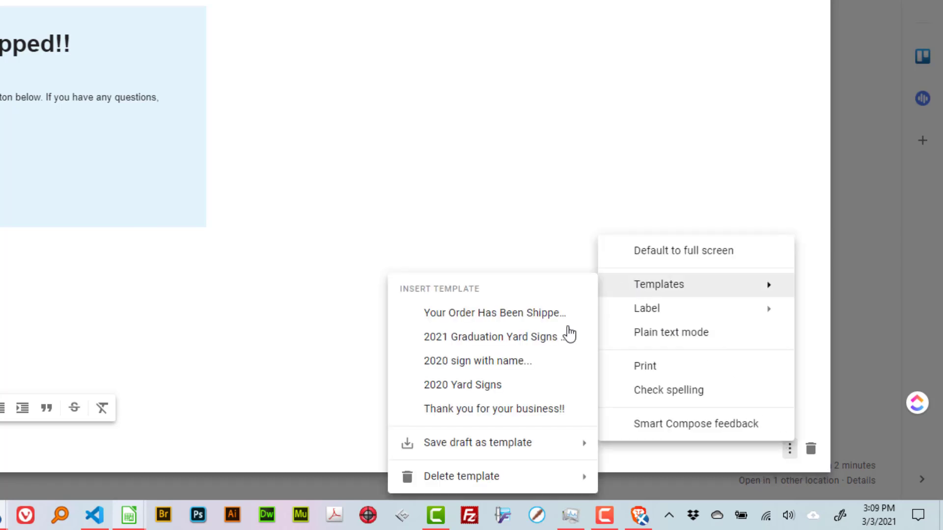
{"action": "mouse_move", "coordinate": [498, 450]}
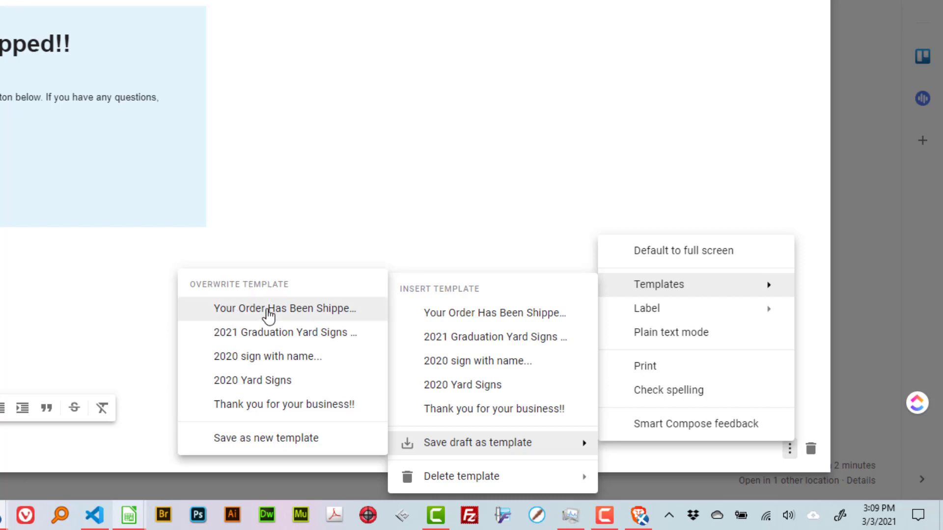
{"action": "left_click", "coordinate": [289, 184]}
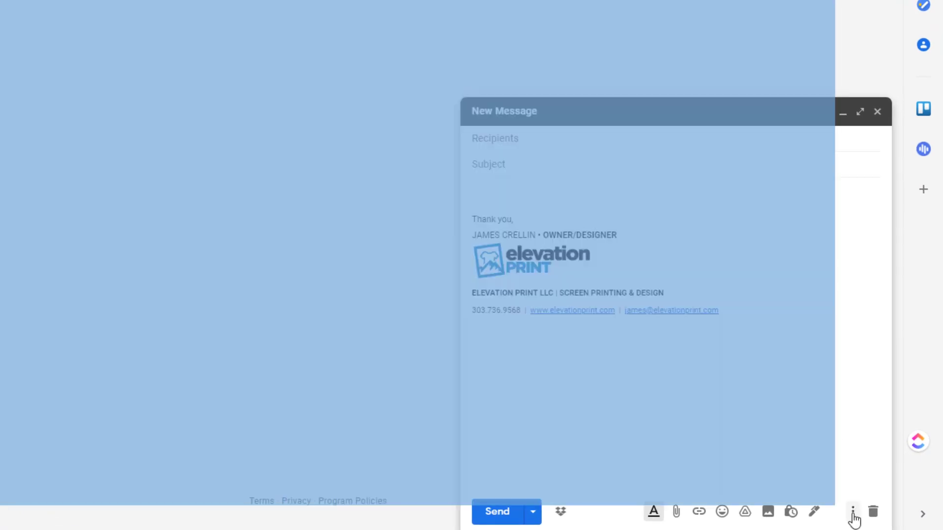
- Insert the saved "Your Order Has Been Shipped..." template into the new message
{"action": "left_click", "coordinate": [854, 513]}
{"action": "left_click", "coordinate": [853, 513]}
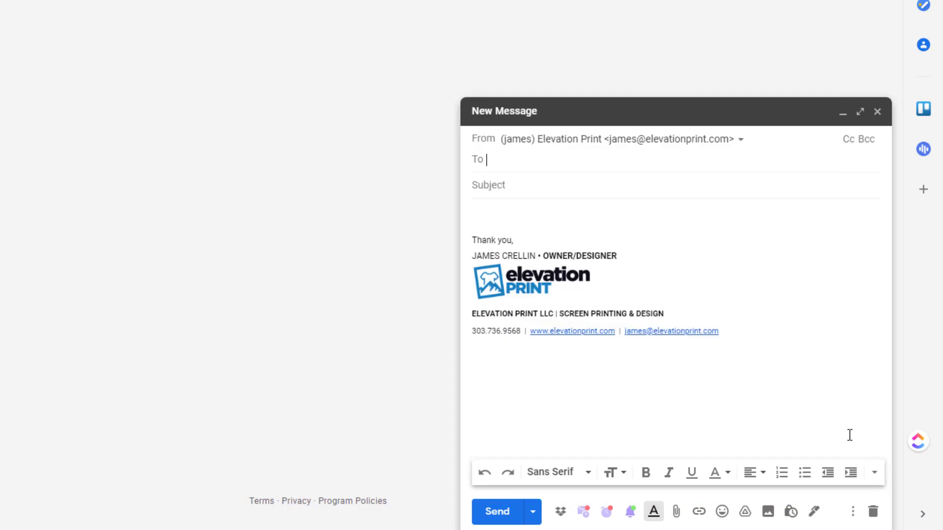
{"action": "left_click", "coordinate": [854, 514]}
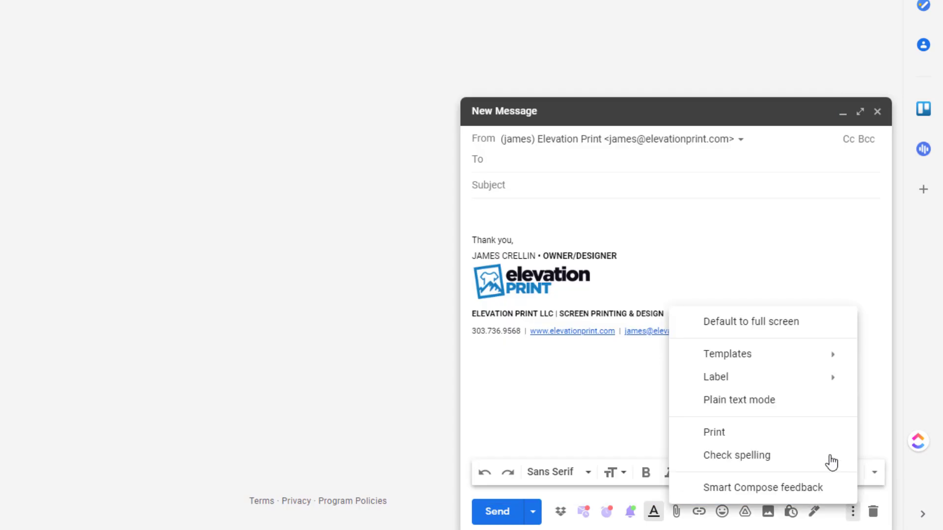
{"action": "mouse_move", "coordinate": [745, 362]}
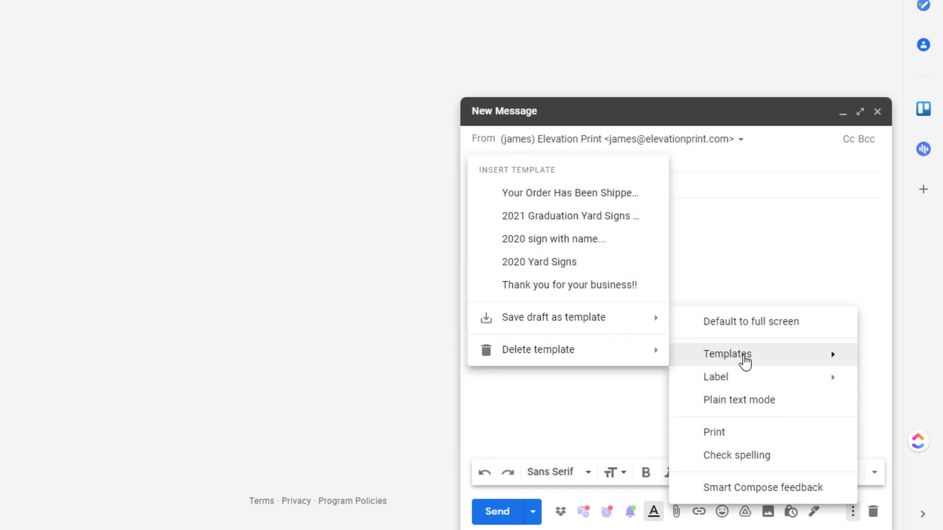
{"action": "left_click", "coordinate": [529, 194]}
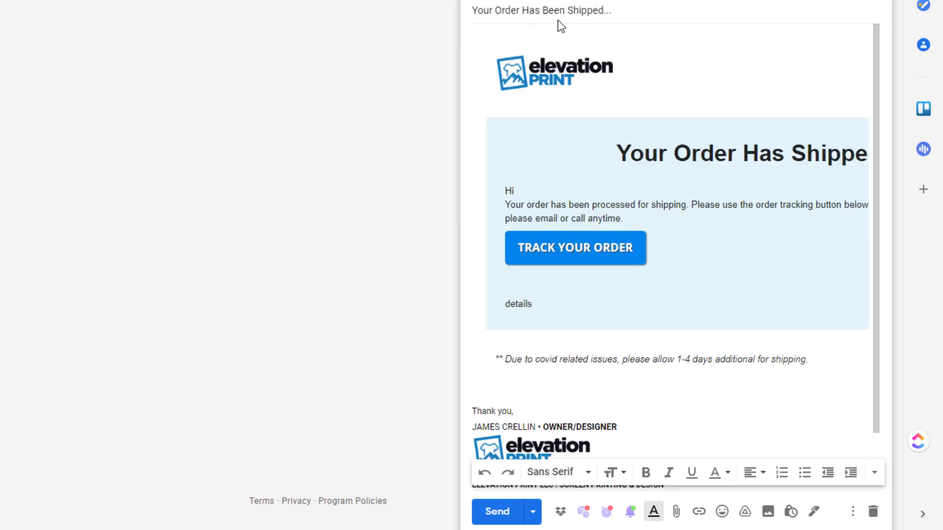
- Add the customer's first name after "Hi" and delete the "details" placeholder below the Track Your Order button
{"action": "left_click", "coordinate": [548, 189]}
{"action": "type", "text": "James"}
{"action": "left_click", "coordinate": [547, 306]}
{"action": "double_click", "coordinate": [526, 305]}
{"action": "key", "text": "BackSpace"}
- Address the message to the suggested test e-mail contact and send it
{"action": "type", "text": "elevation"}
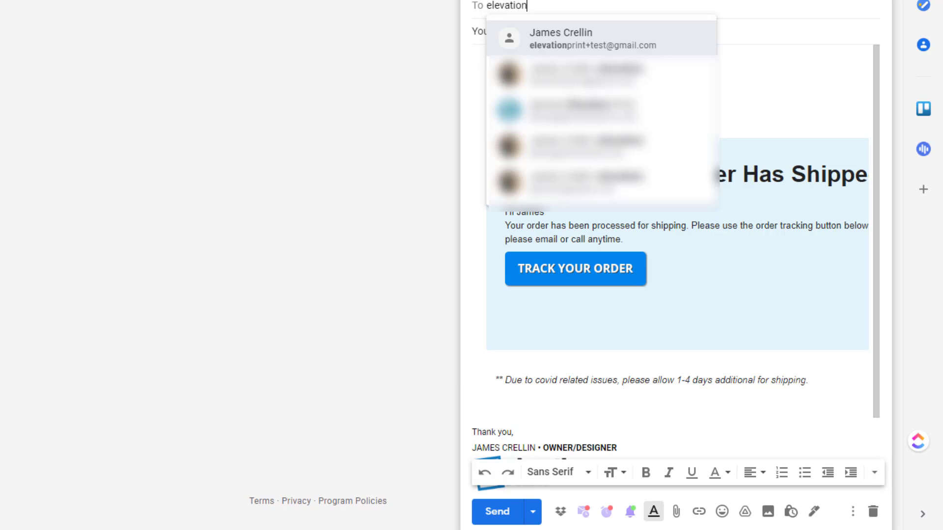
{"action": "left_click", "coordinate": [563, 47]}
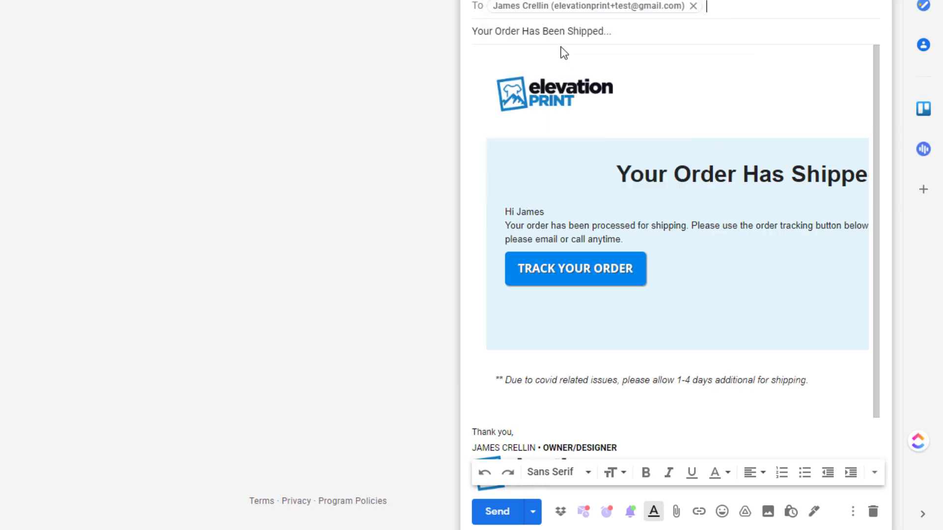
{"action": "left_click", "coordinate": [498, 513]}
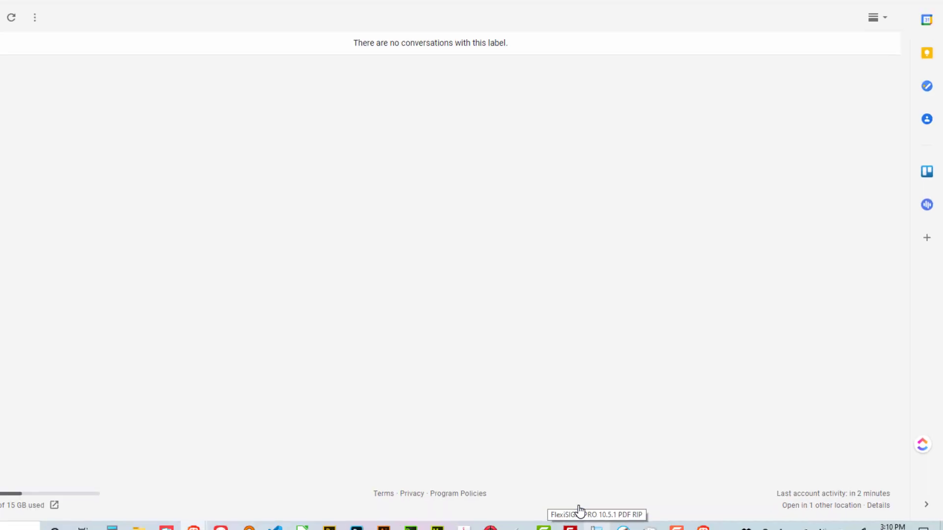